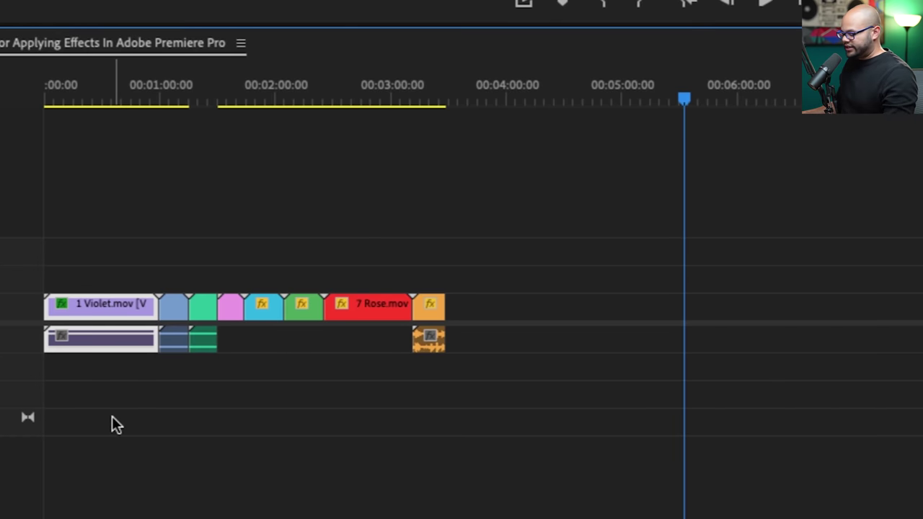
Copy the Violet clip, then toggle its Black & White and Crop effects to compare.
{"action": "key", "text": "ctrl+c"}
{"action": "left_click_drag", "start_coordinate": [94, 92], "coordinate": [87, 106]}
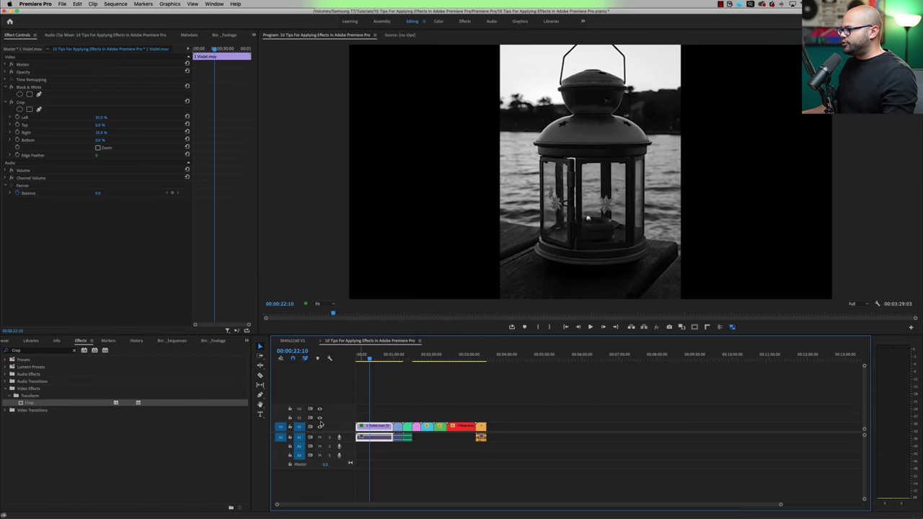
{"action": "left_click", "coordinate": [12, 87]}
{"action": "left_click", "coordinate": [11, 103]}
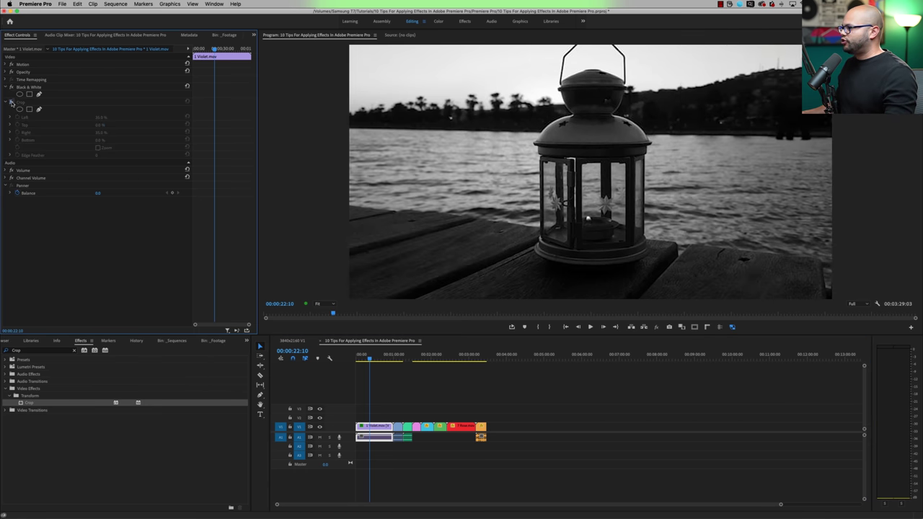
{"action": "left_click", "coordinate": [12, 103]}
{"action": "left_click", "coordinate": [11, 103]}
{"action": "left_click", "coordinate": [12, 103]}
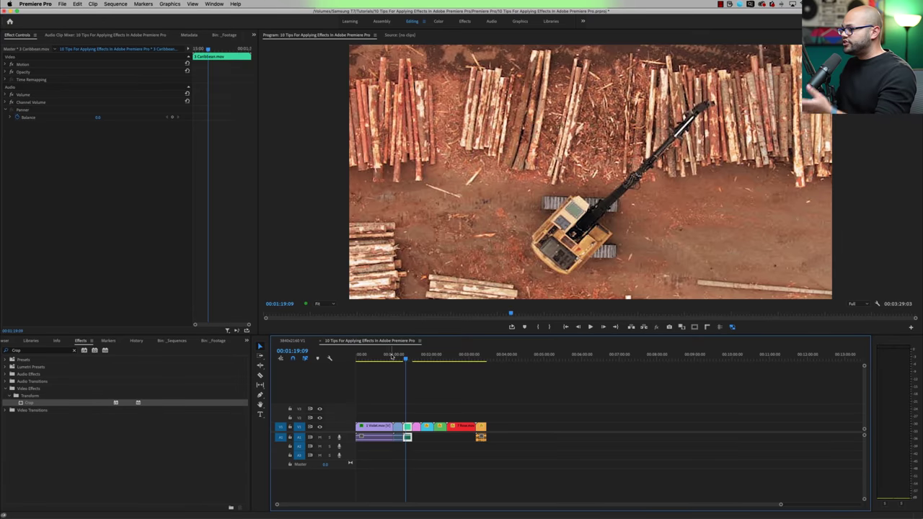
{"action": "left_click_drag", "start_coordinate": [392, 357], "coordinate": [419, 356]}
{"action": "key", "text": "Up"}
{"action": "key", "text": "Up"}
{"action": "key", "text": "Up"}
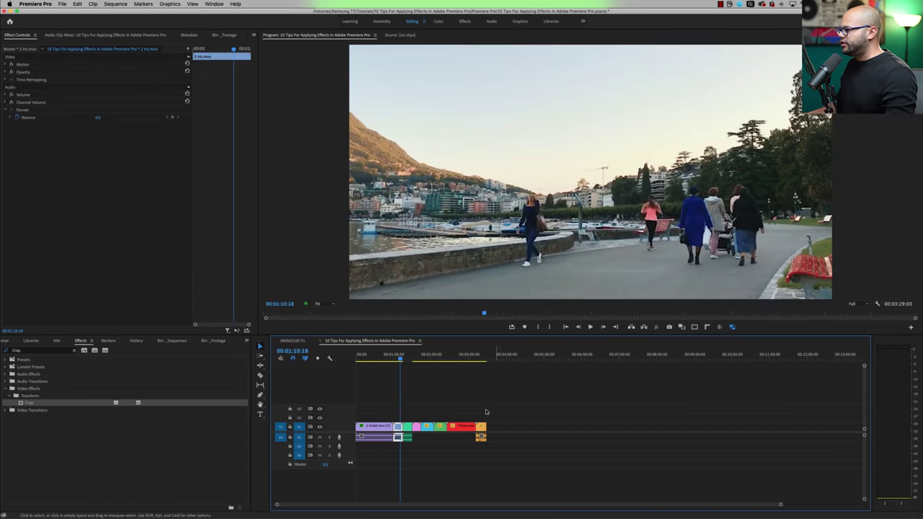
Paste only the Black & White effect, without Crop, onto the selected sequence clips.
{"action": "left_click_drag", "start_coordinate": [505, 410], "coordinate": [394, 448]}
{"action": "right_click", "coordinate": [409, 430]}
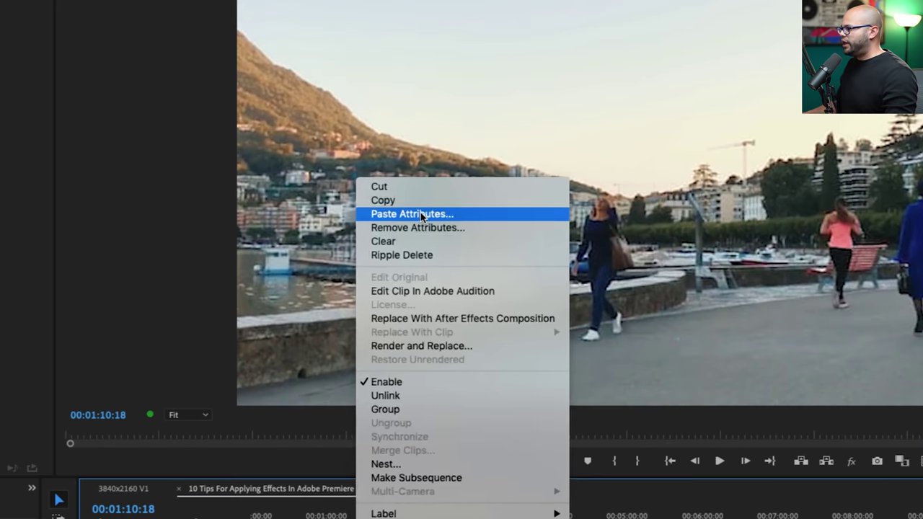
{"action": "left_click", "coordinate": [435, 203]}
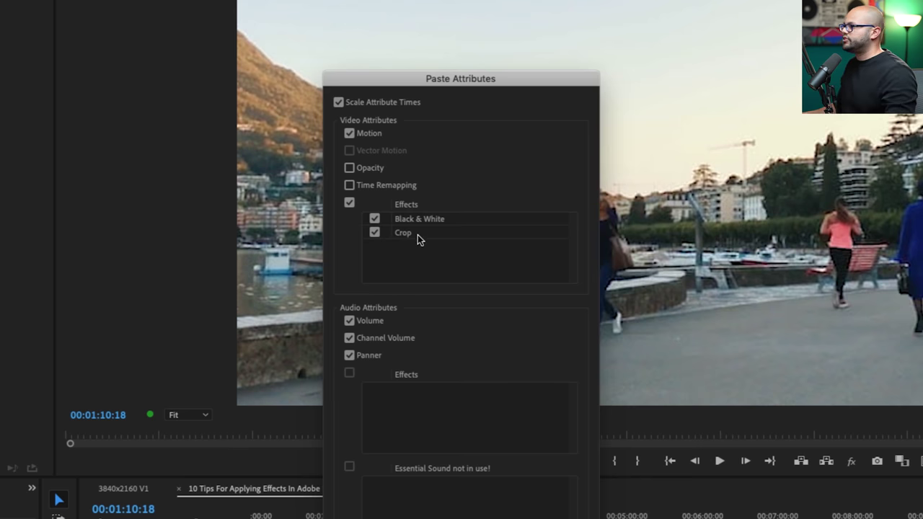
{"action": "left_click", "coordinate": [374, 233]}
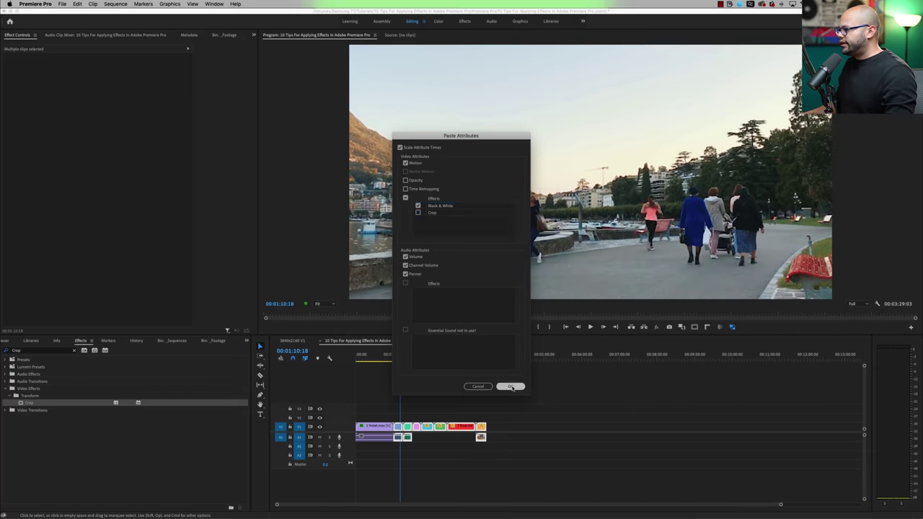
{"action": "left_click", "coordinate": [511, 385]}
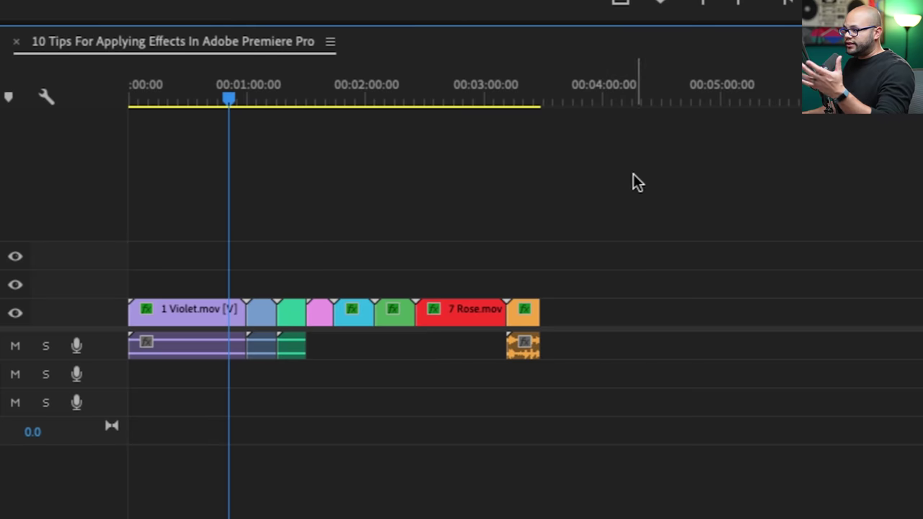
{"action": "left_click_drag", "start_coordinate": [635, 175], "coordinate": [190, 311]}
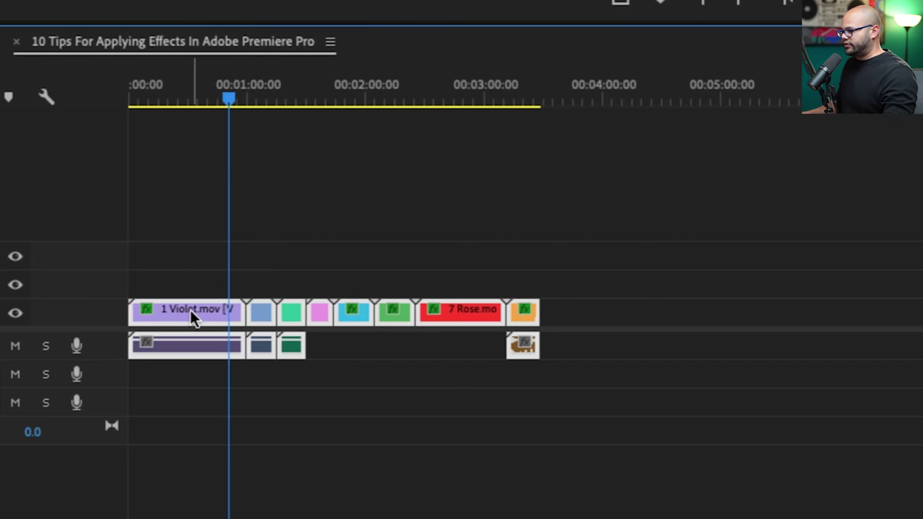
Run Remove Attributes on the selected V1 clips with Black & White unticked and Crop kept ticked.
{"action": "right_click", "coordinate": [190, 310]}
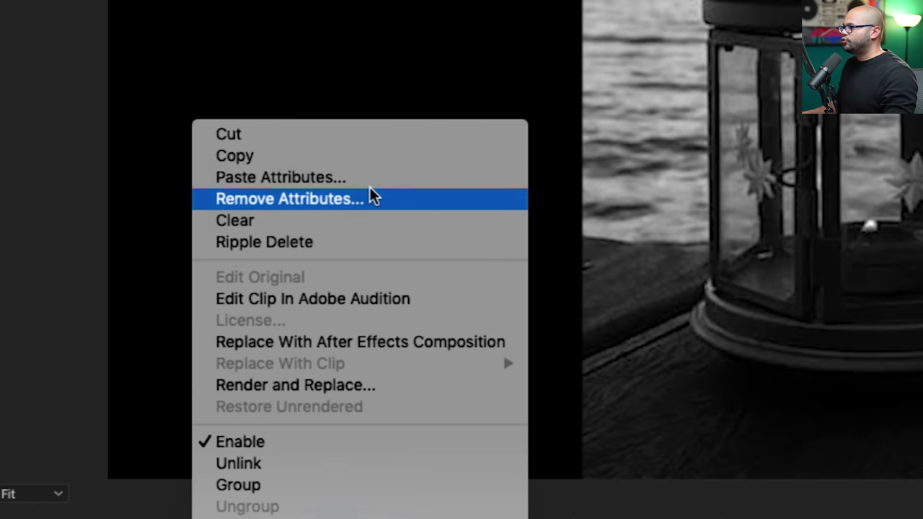
{"action": "left_click", "coordinate": [373, 195]}
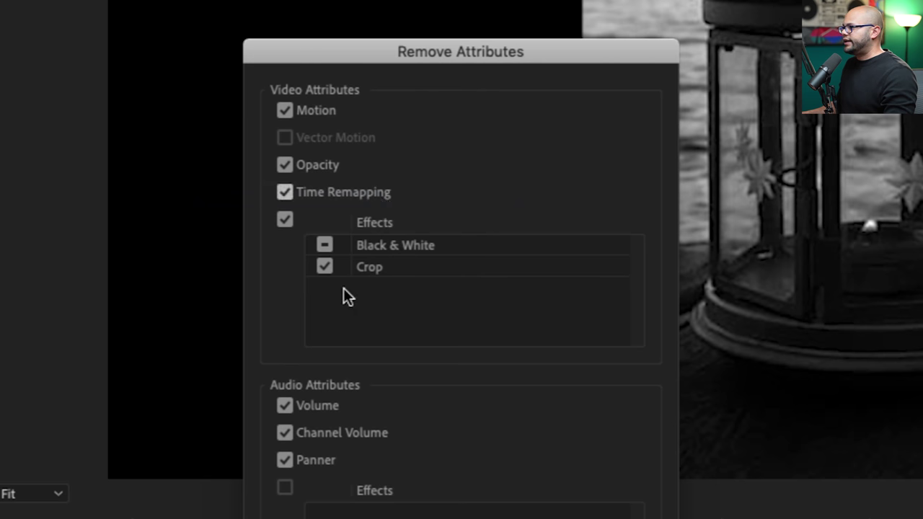
{"action": "left_click", "coordinate": [325, 246]}
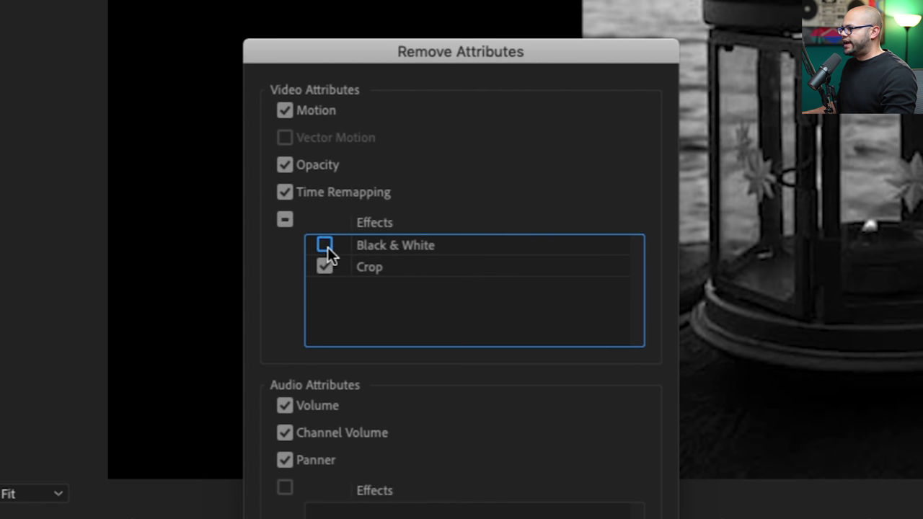
{"action": "left_click", "coordinate": [326, 266]}
{"action": "left_click", "coordinate": [326, 267]}
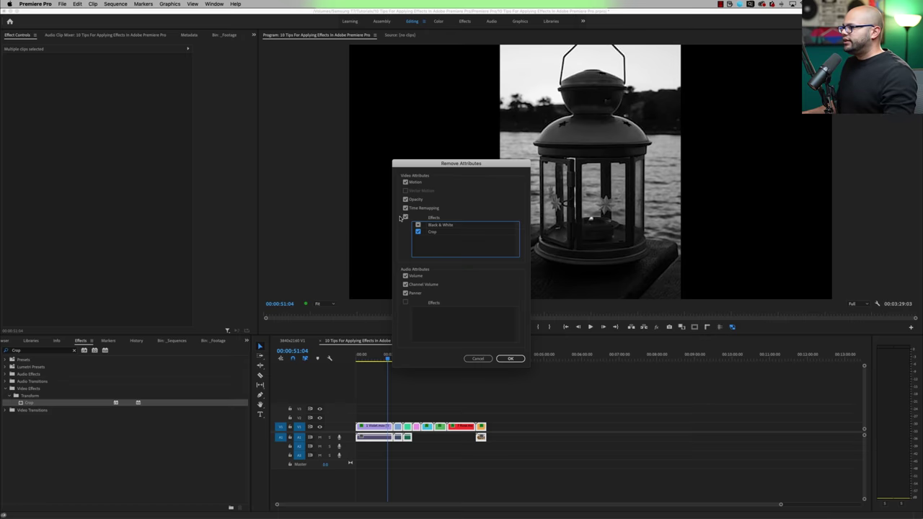
{"action": "left_click", "coordinate": [510, 358]}
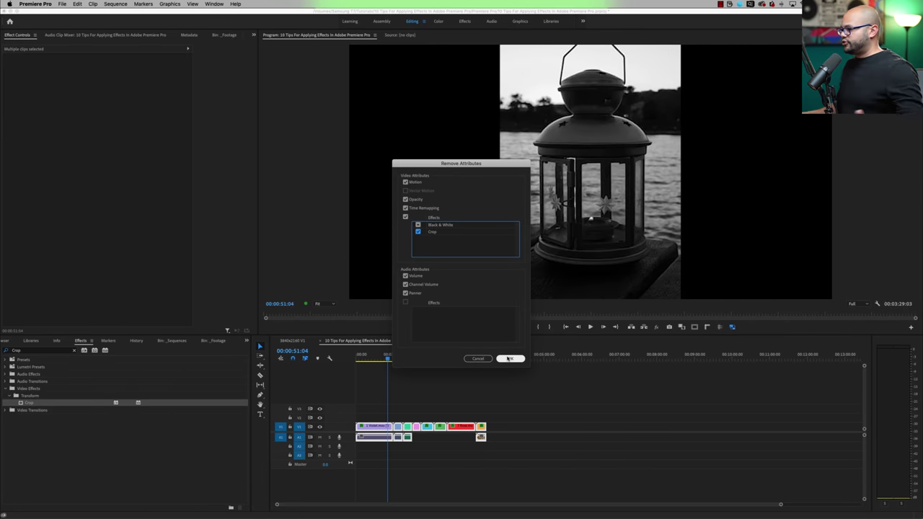
{"action": "left_click_drag", "start_coordinate": [390, 373], "coordinate": [480, 382]}
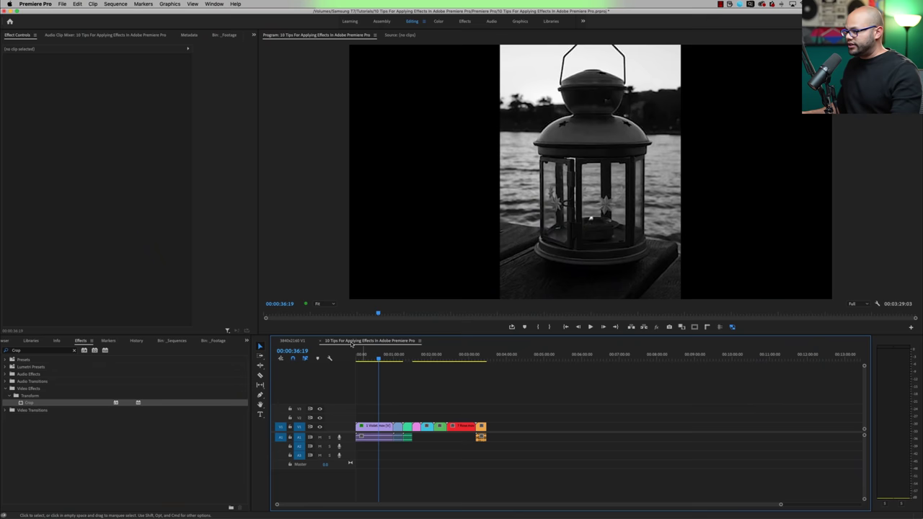
Copy the Violet clip and paste only its Crop effect onto the marquee-selected clips.
{"action": "left_click", "coordinate": [381, 428]}
{"action": "key", "text": "super+c"}
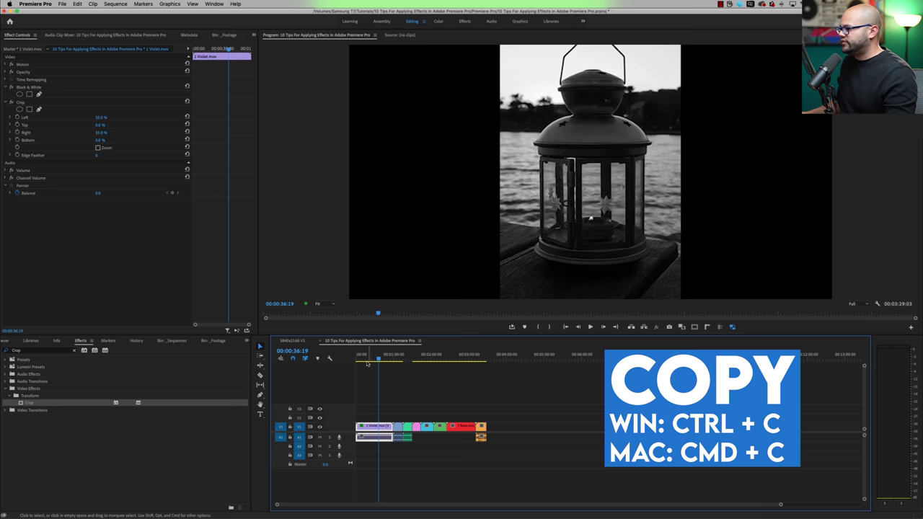
{"action": "left_click_drag", "start_coordinate": [367, 357], "coordinate": [403, 358]}
{"action": "left_click", "coordinate": [495, 409]}
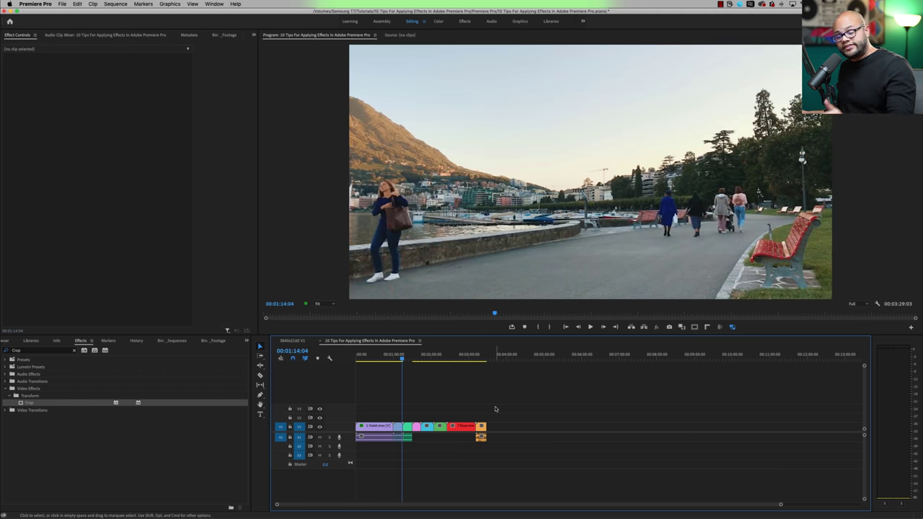
{"action": "left_click_drag", "start_coordinate": [482, 412], "coordinate": [398, 437]}
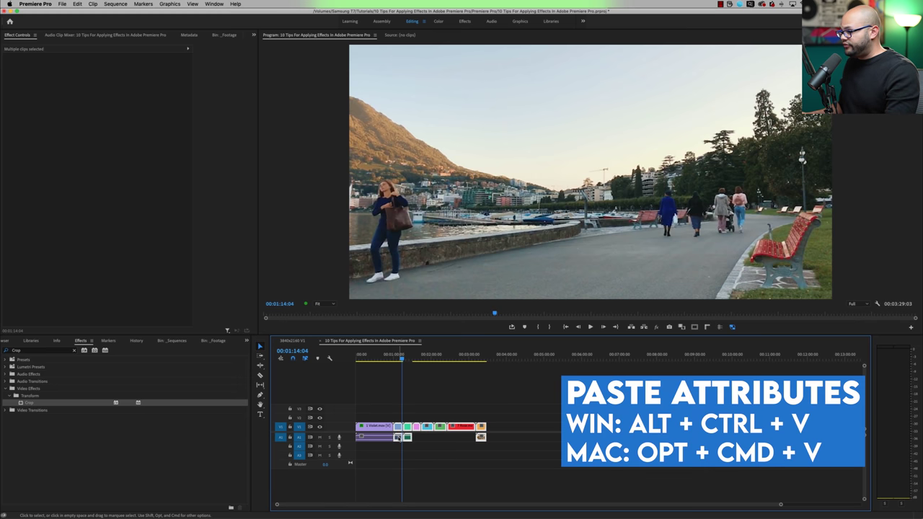
{"action": "key", "text": "alt+super+v"}
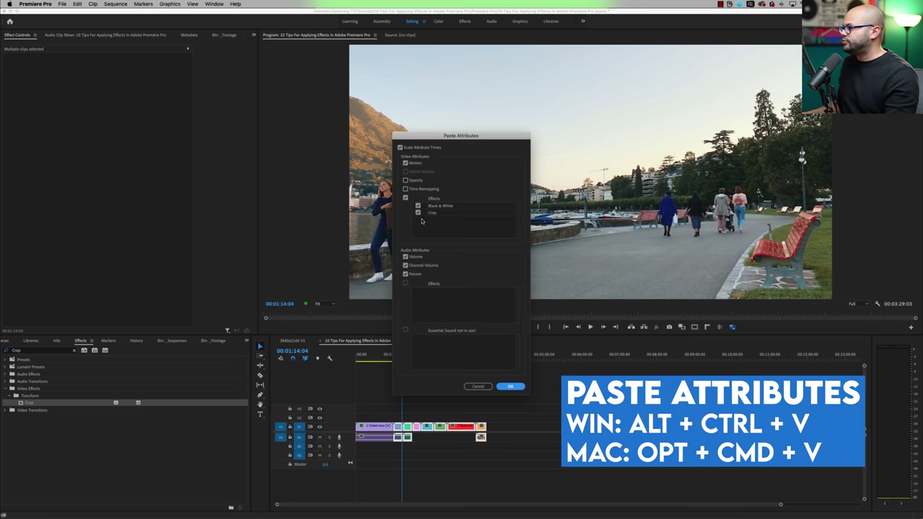
{"action": "left_click", "coordinate": [418, 207]}
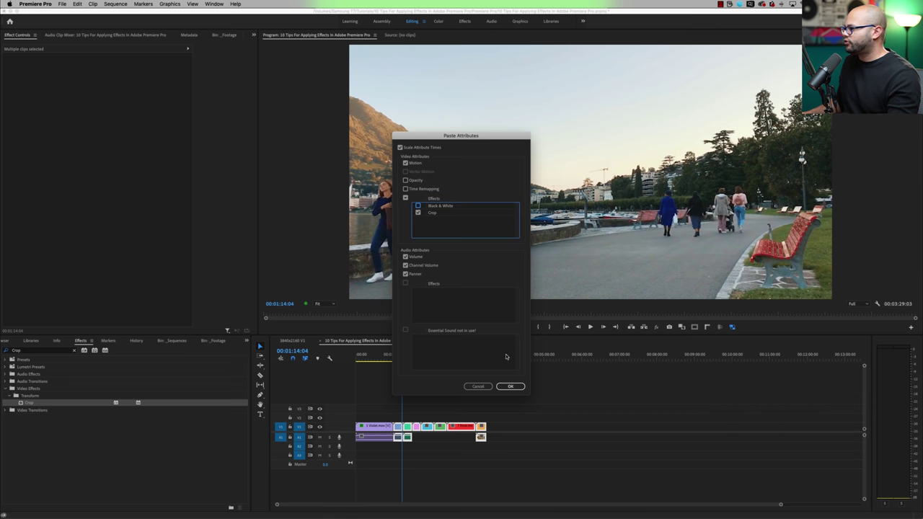
{"action": "left_click", "coordinate": [510, 387]}
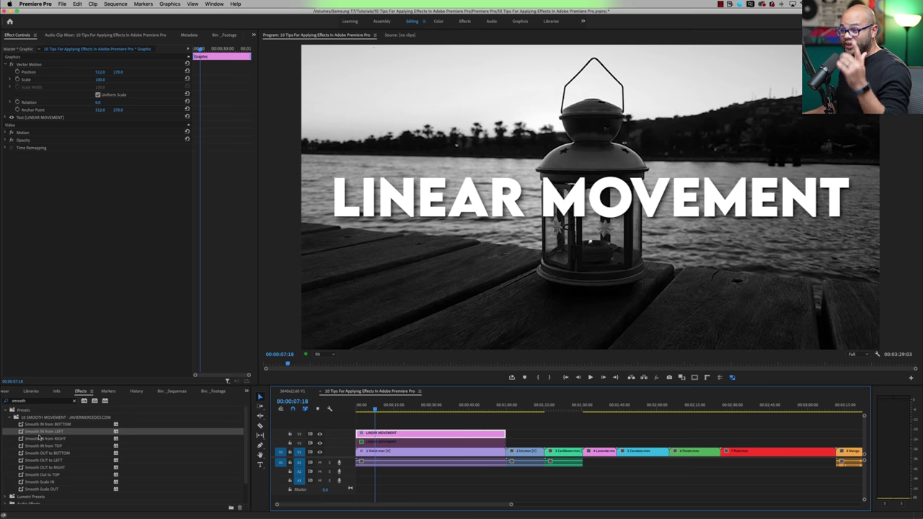
Look up the smooth movement presets and play back the BEZIER MOVEMENT title animation.
{"action": "left_click", "coordinate": [37, 401]}
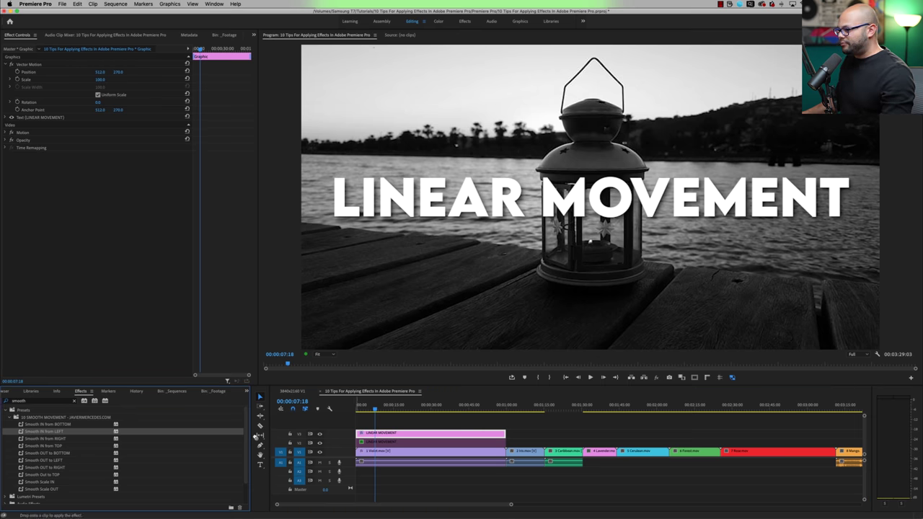
{"action": "left_click", "coordinate": [336, 410]}
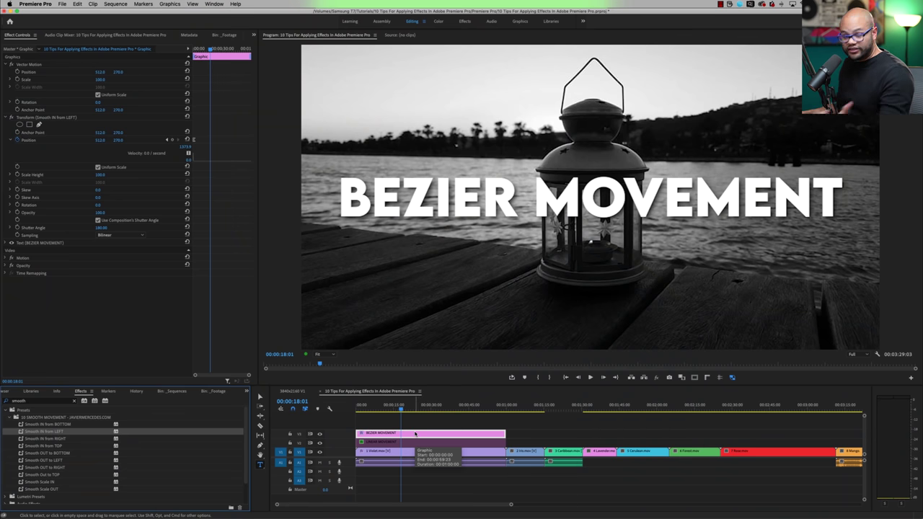
{"action": "left_click", "coordinate": [411, 424]}
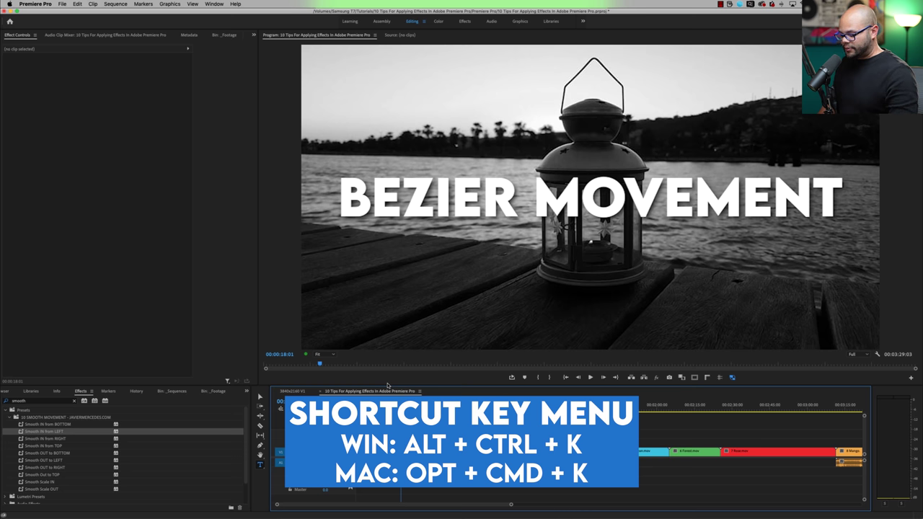
Assign the ',' shortcut to Keyframe Temporal Interpolation - Ease Out.
{"action": "key", "text": "alt+super+k"}
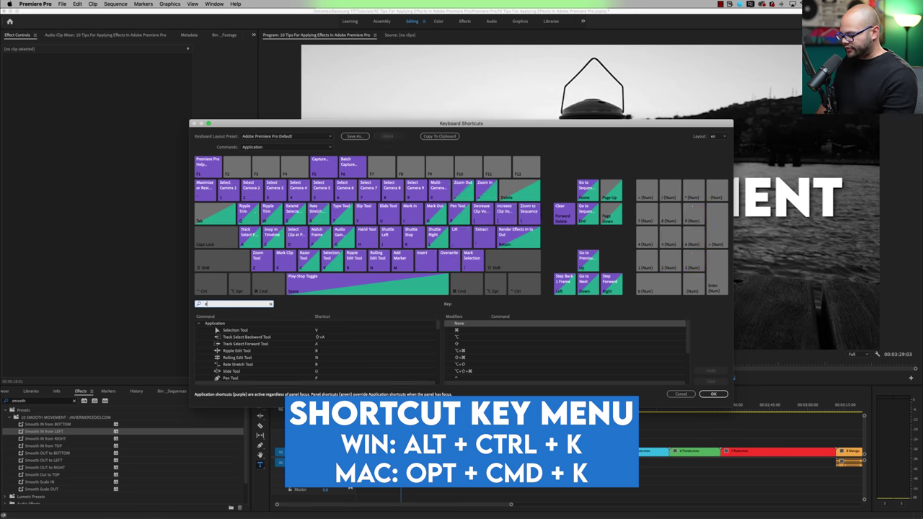
{"action": "type", "text": "ease out"}
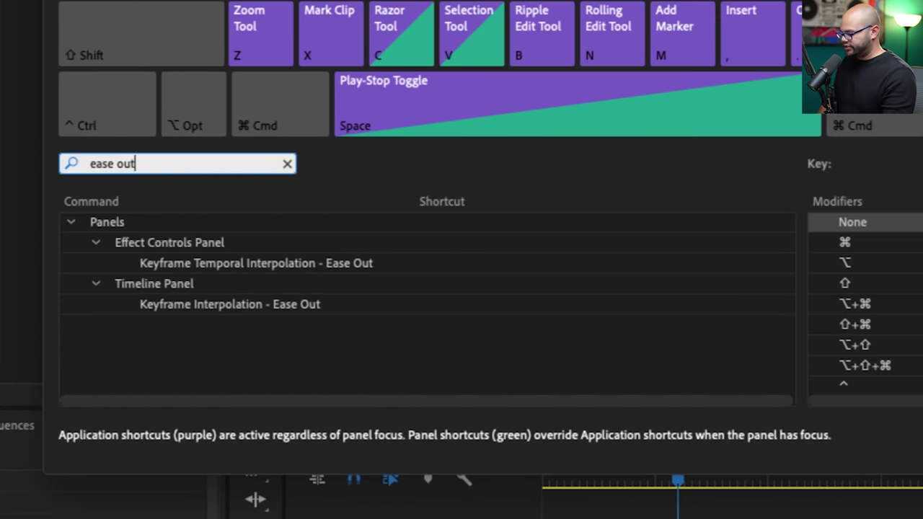
{"action": "left_click", "coordinate": [435, 269]}
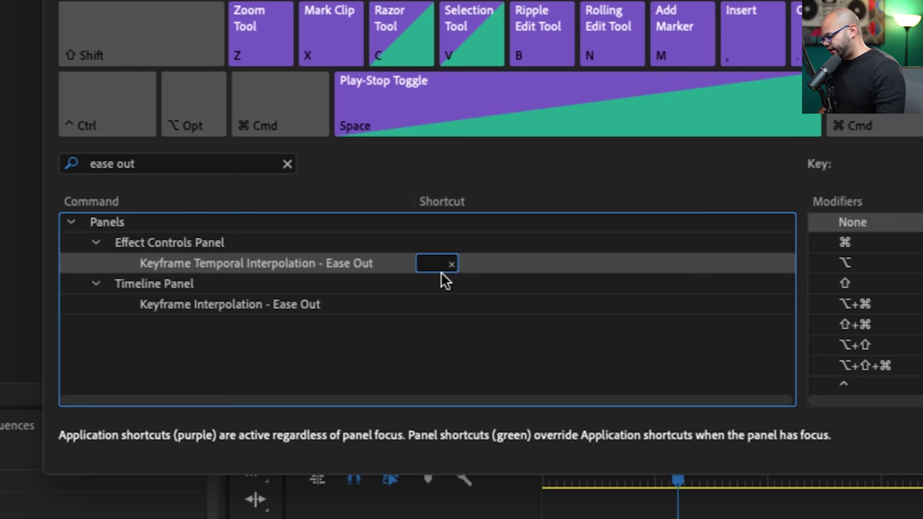
{"action": "key", "text": "comma"}
Search for 'ease in' and begin assigning a shortcut to the Ease In command.
{"action": "left_click", "coordinate": [165, 173]}
{"action": "key", "text": "BackSpace"}
{"action": "key", "text": "BackSpace"}
{"action": "key", "text": "BackSpace"}
{"action": "type", "text": "in"}
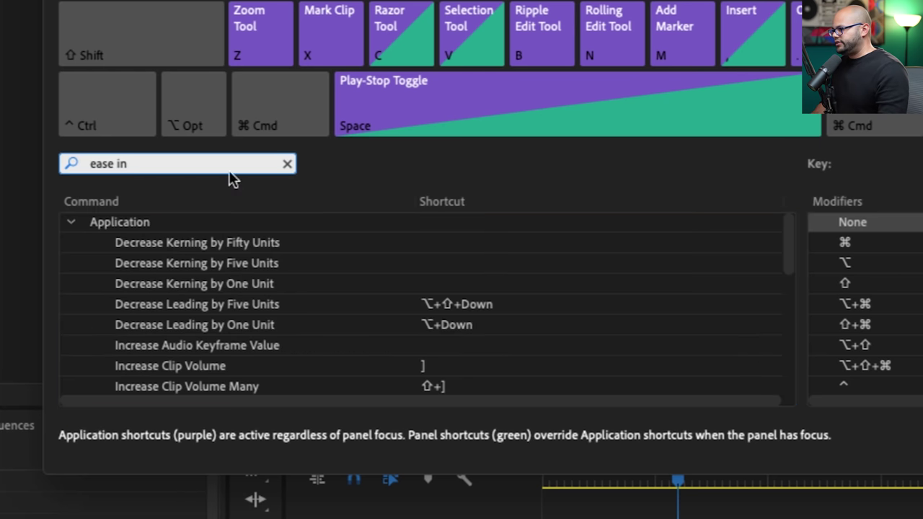
{"action": "scroll", "coordinate": [363, 294], "scroll_direction": "down", "scroll_amount": 5}
{"action": "left_click", "coordinate": [429, 288]}
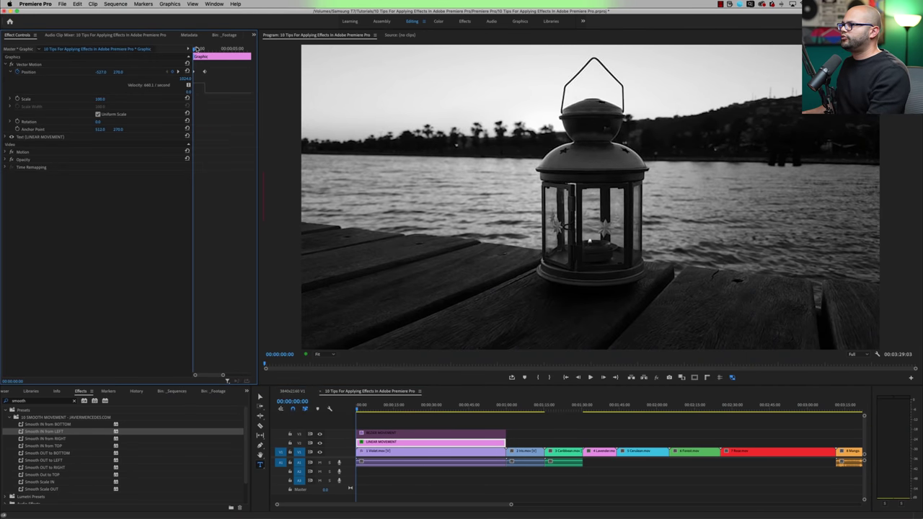
Scrub onto the LINEAR MOVEMENT title and play its slide-in animation through once.
{"action": "left_click_drag", "start_coordinate": [196, 49], "coordinate": [191, 55]}
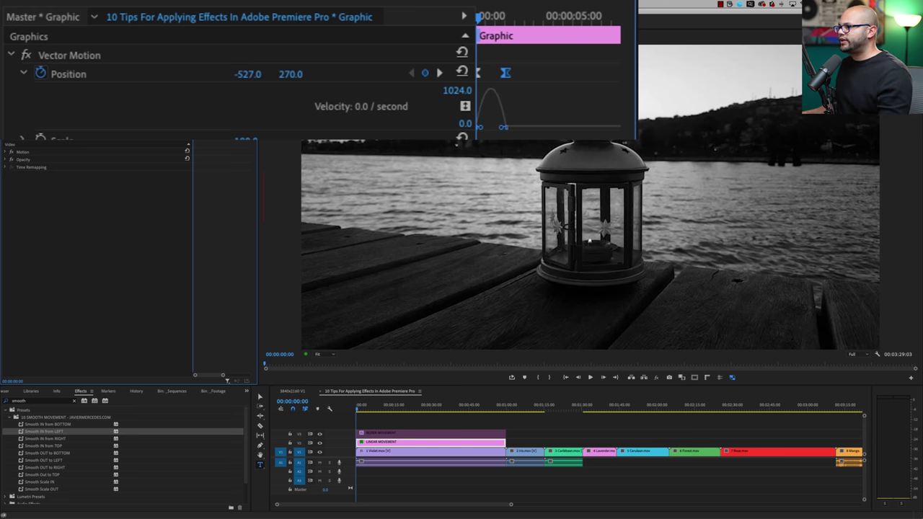
{"action": "key", "text": "space"}
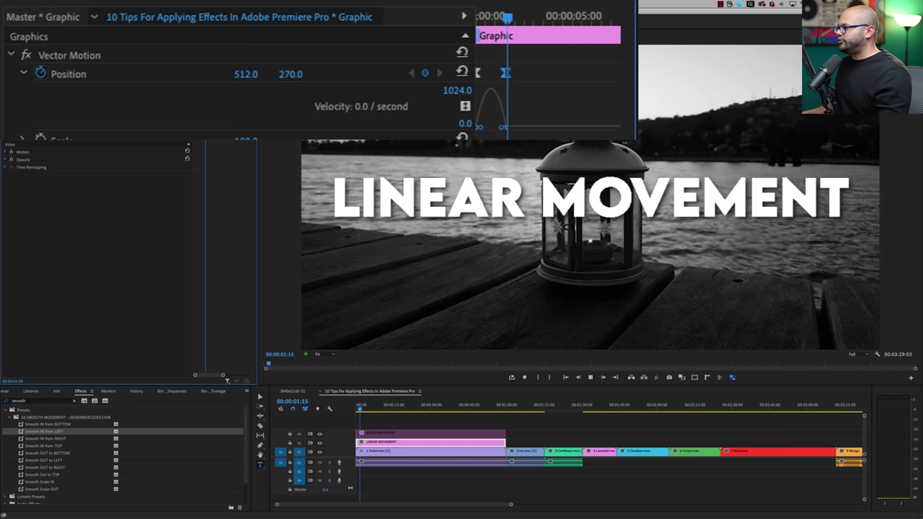
{"action": "key", "text": "space"}
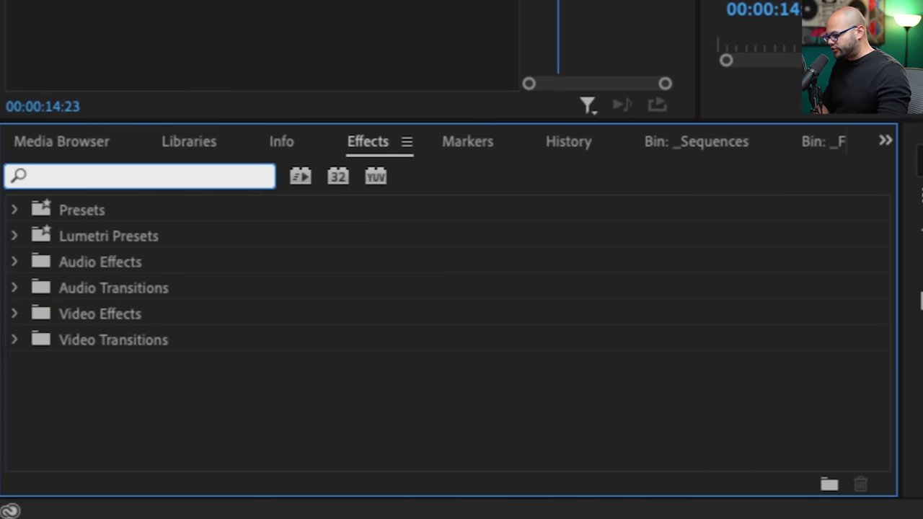
Apply the Transform effect to the MOTION BLUR title clip and inspect its other effects.
{"action": "type", "text": "transform"}
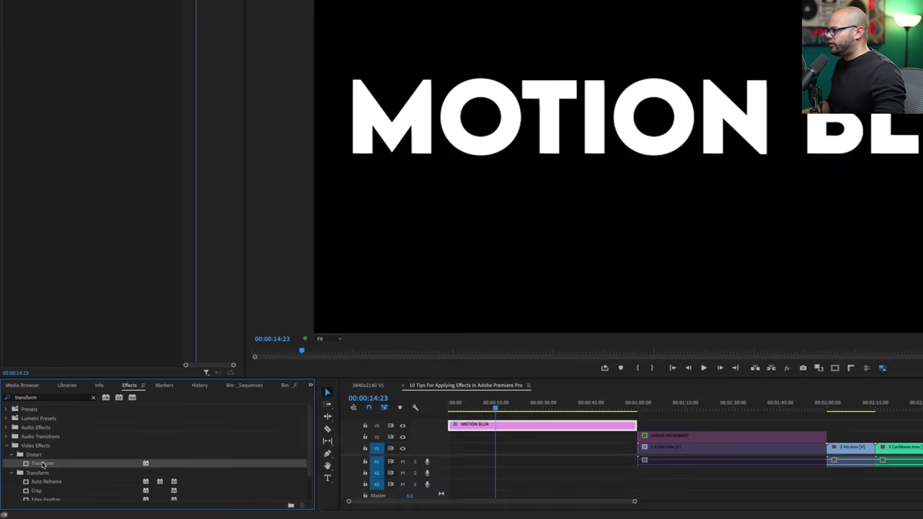
{"action": "left_click_drag", "start_coordinate": [119, 364], "coordinate": [419, 447]}
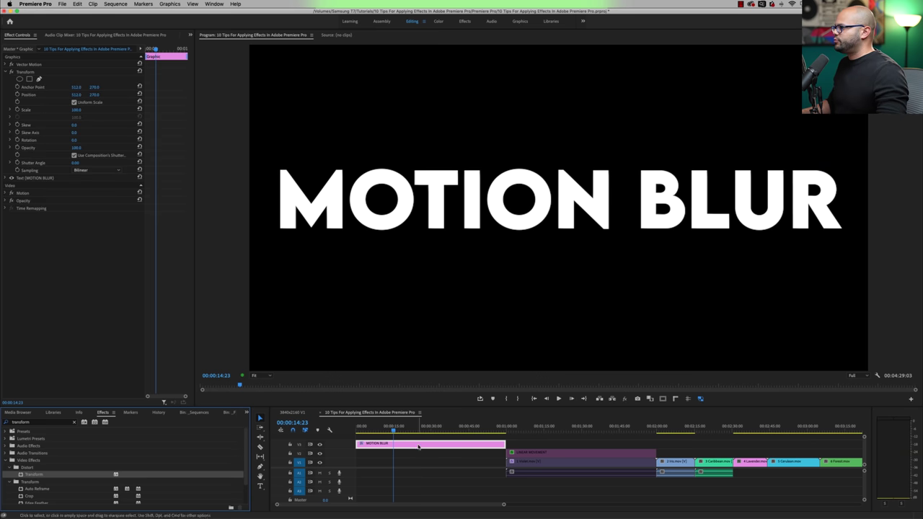
{"action": "left_click", "coordinate": [32, 73]}
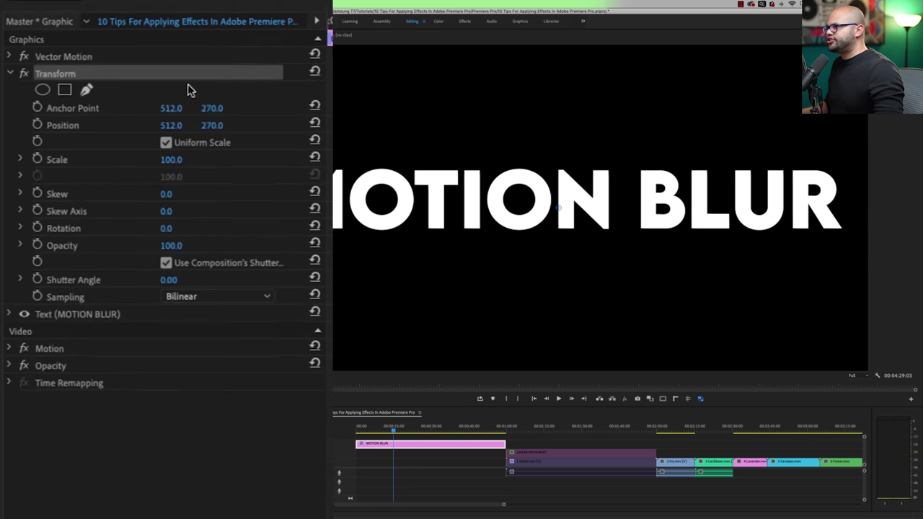
{"action": "left_click", "coordinate": [10, 375]}
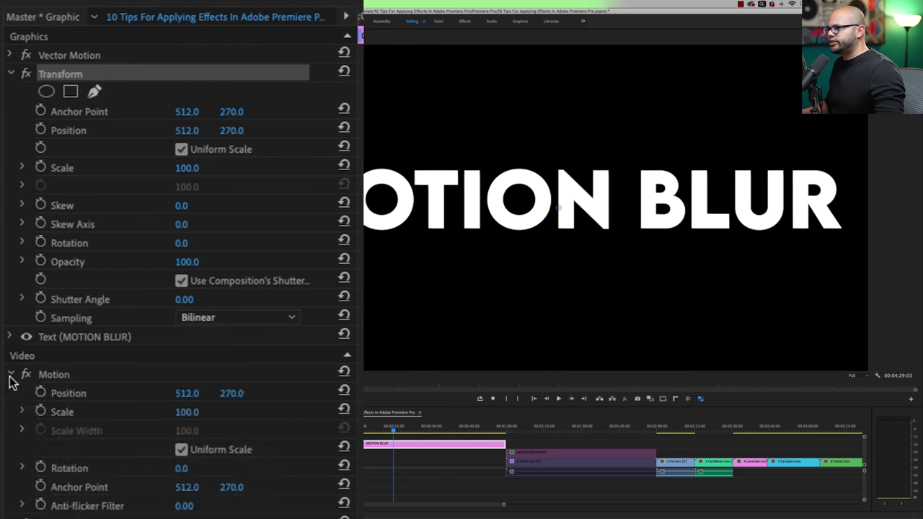
{"action": "left_click", "coordinate": [10, 374]}
{"action": "left_click", "coordinate": [9, 56]}
{"action": "left_click", "coordinate": [9, 55]}
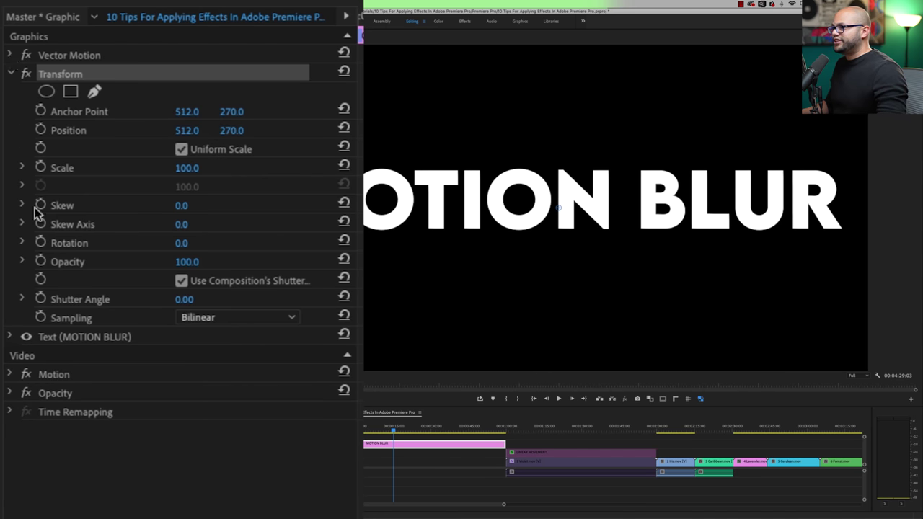
{"action": "left_click", "coordinate": [9, 337]}
{"action": "scroll", "coordinate": [21, 209], "scroll_direction": "down", "scroll_amount": 15}
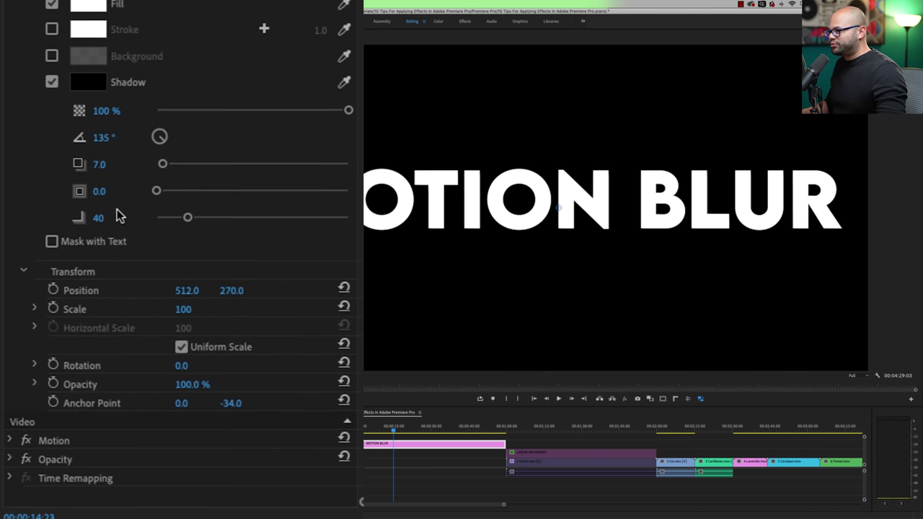
{"action": "scroll", "coordinate": [22, 210], "scroll_direction": "up", "scroll_amount": 10}
{"action": "left_click", "coordinate": [10, 150]}
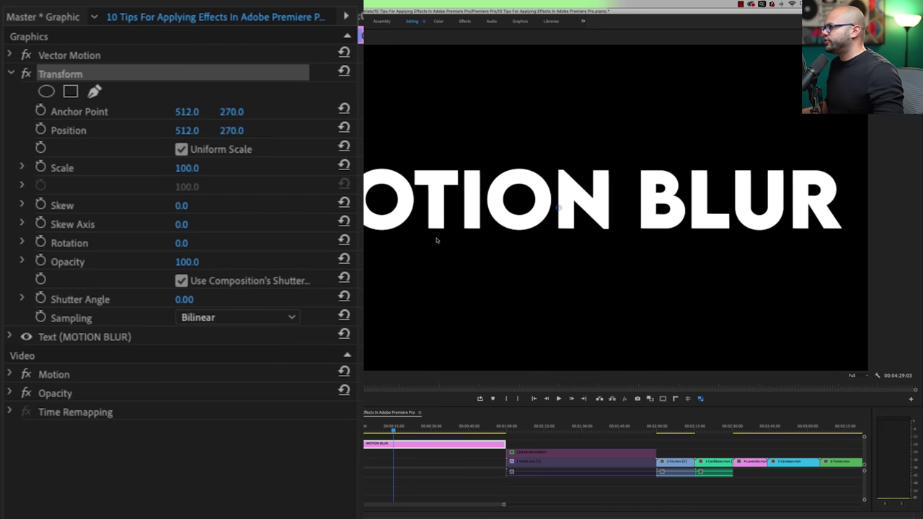
Keyframe Transform Position so the title starts off the left edge and arrives by 2 seconds.
{"action": "left_click", "coordinate": [18, 96]}
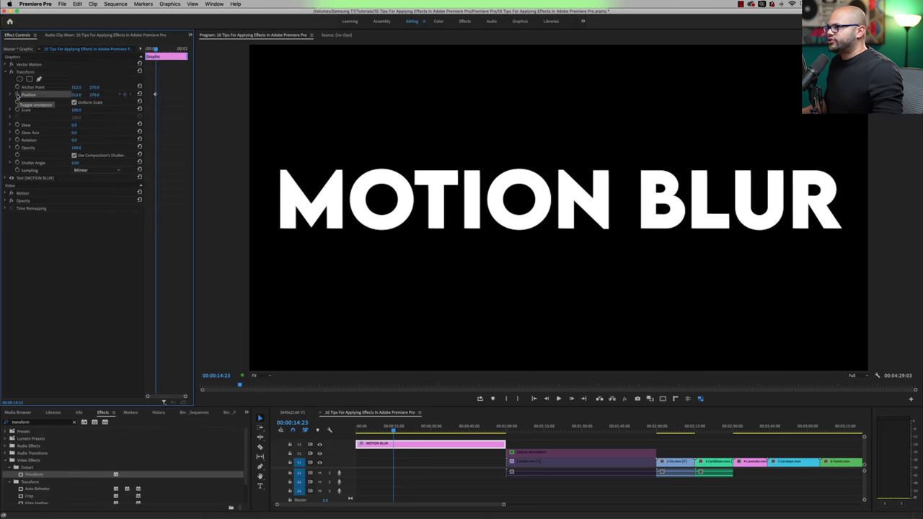
{"action": "left_click_drag", "start_coordinate": [83, 95], "coordinate": [158, 95]}
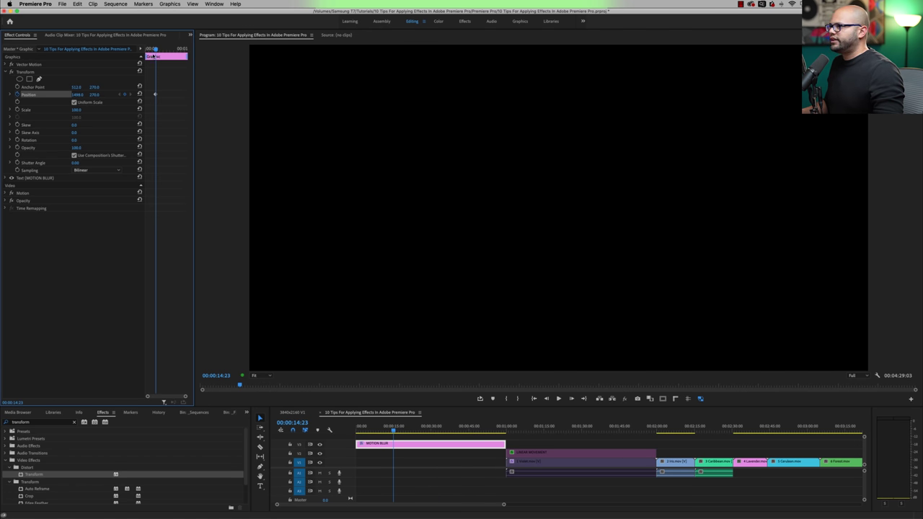
{"action": "left_click_drag", "start_coordinate": [153, 55], "coordinate": [134, 54]}
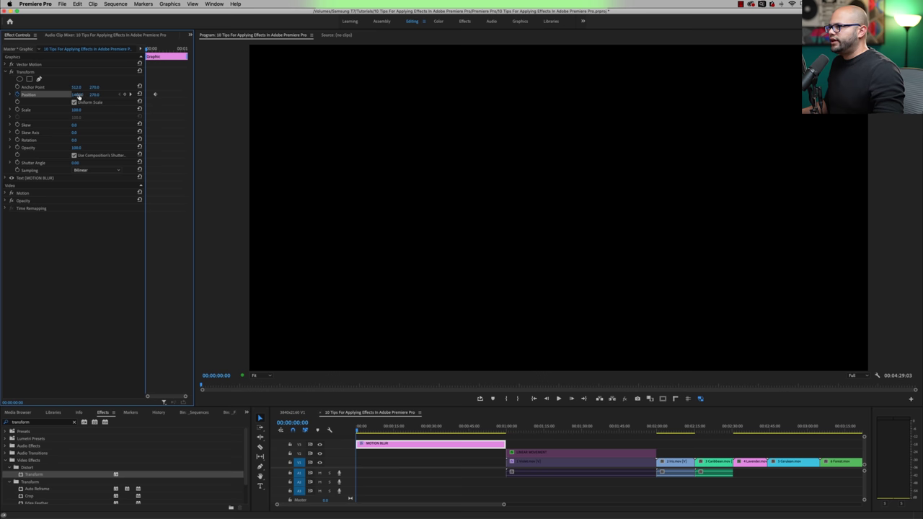
{"action": "left_click_drag", "start_coordinate": [154, 94], "coordinate": [154, 93]}
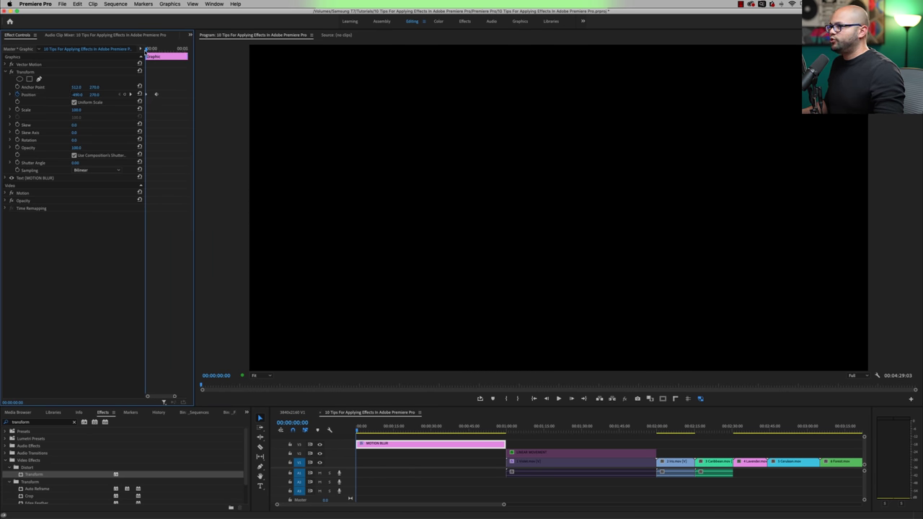
{"action": "left_click_drag", "start_coordinate": [147, 49], "coordinate": [152, 51]}
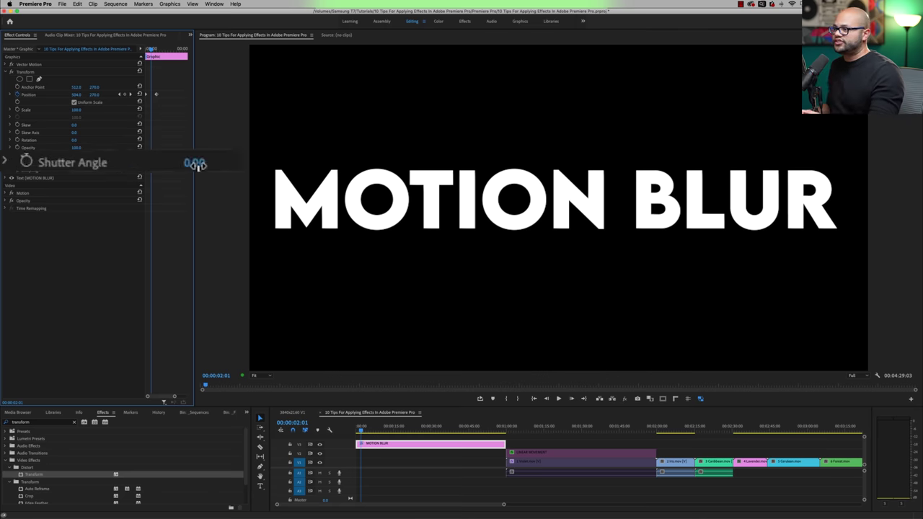
Set the Transform shutter angle to 180 to give the title motion blur.
{"action": "left_click_drag", "start_coordinate": [74, 162], "coordinate": [330, 162]}
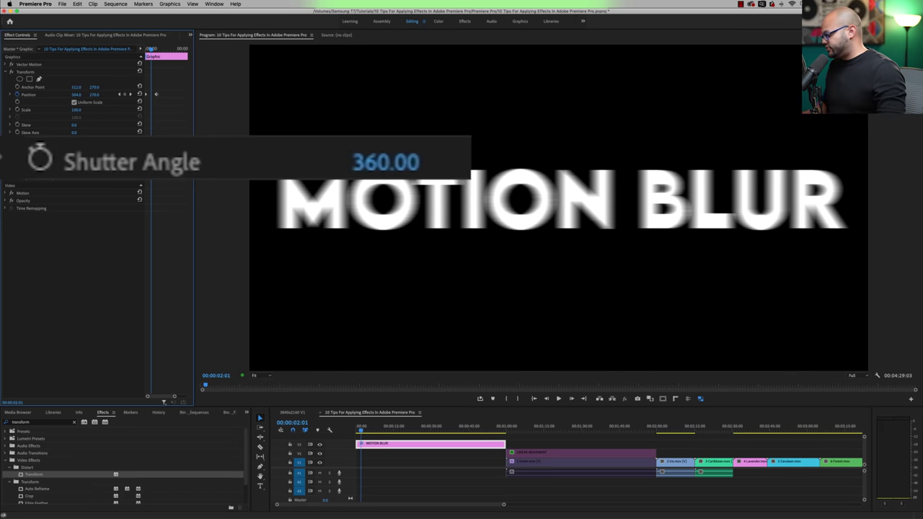
{"action": "left_click", "coordinate": [406, 161]}
{"action": "type", "text": "180"}
{"action": "key", "text": "Return"}
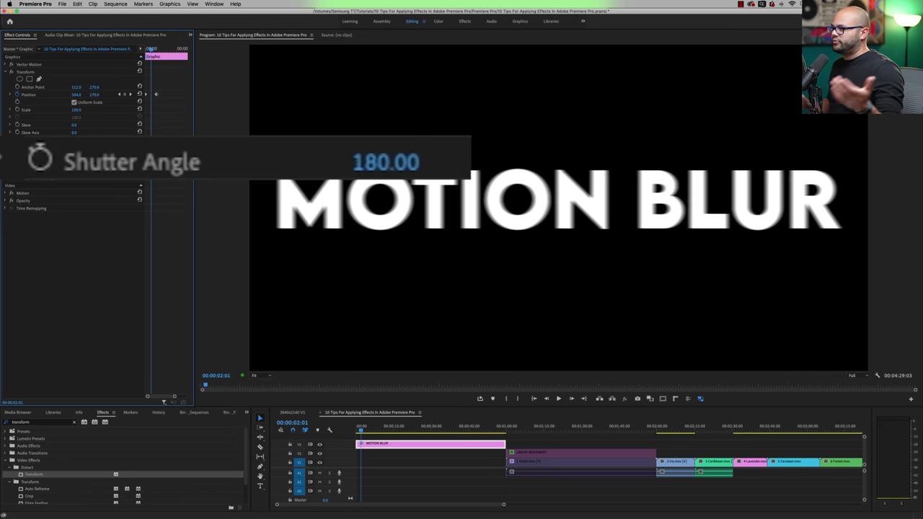
Replay the MOTION BLUR title animation from the start several times to review the blur.
{"action": "key", "text": "Home"}
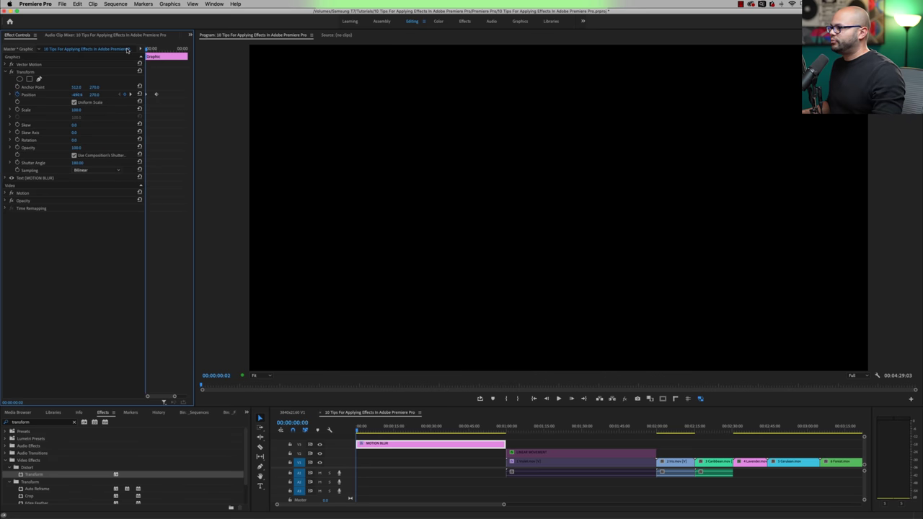
{"action": "key", "text": "space"}
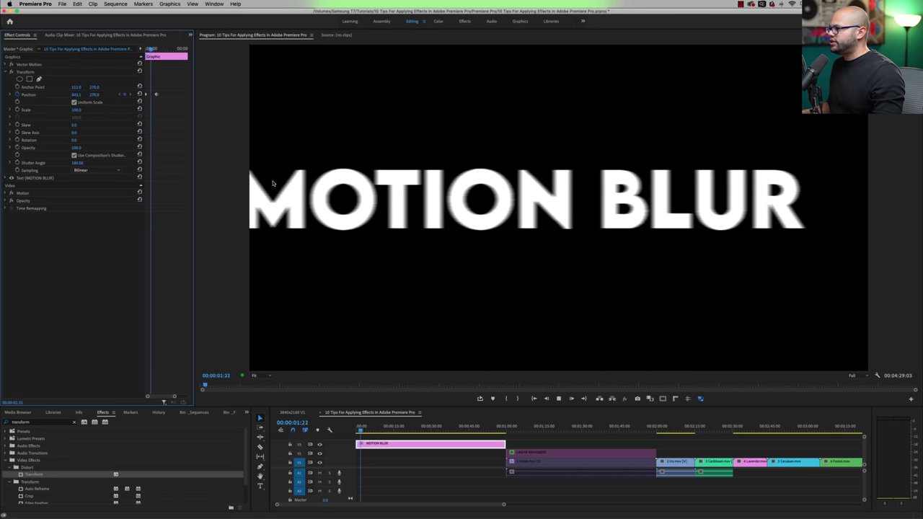
{"action": "key", "text": "Home"}
{"action": "key", "text": "space"}
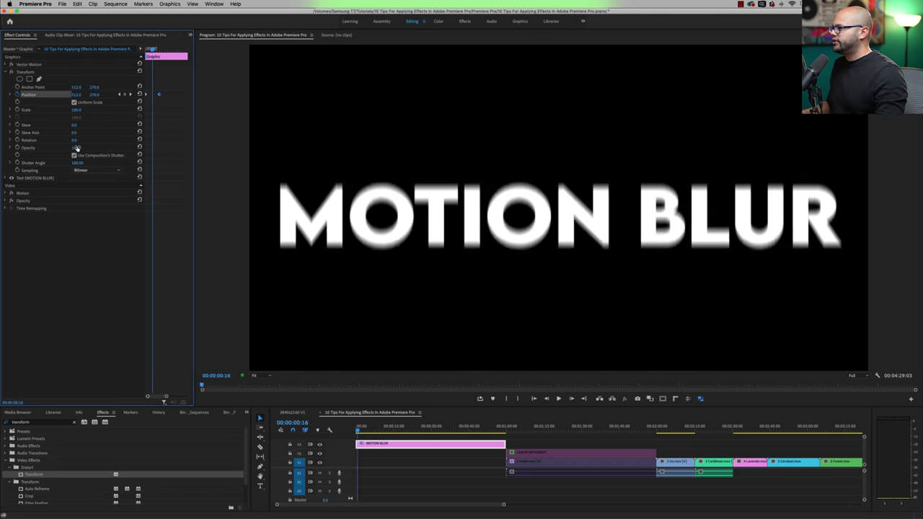
{"action": "key", "text": "Home"}
{"action": "key", "text": "space"}
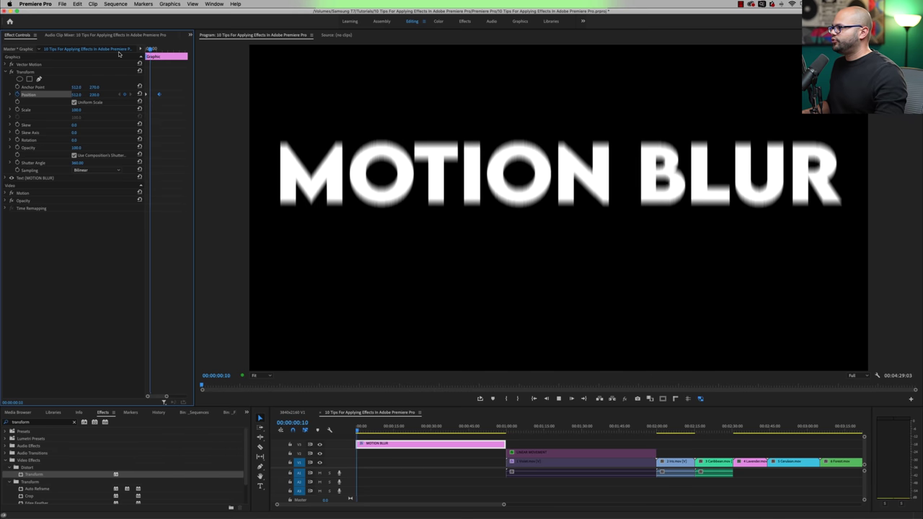
{"action": "key", "text": "Home"}
{"action": "key", "text": "space"}
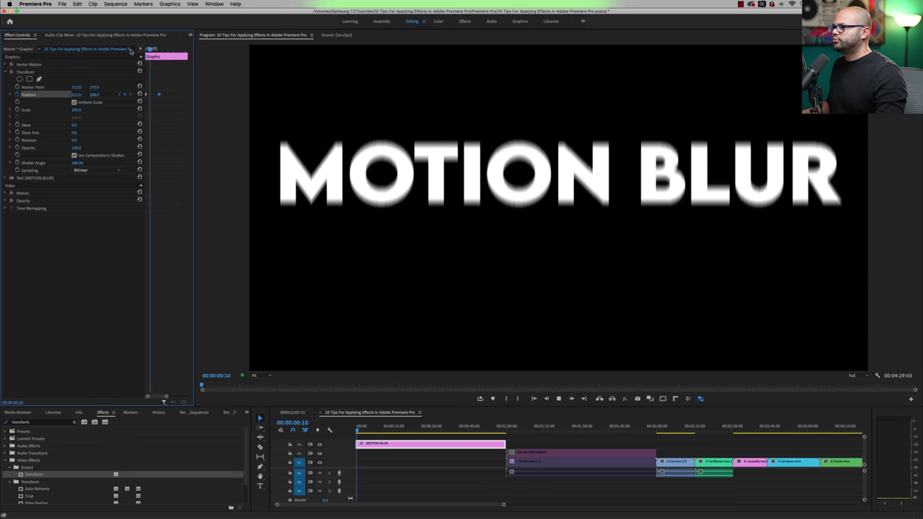
{"action": "key", "text": "Home"}
{"action": "key", "text": "space"}
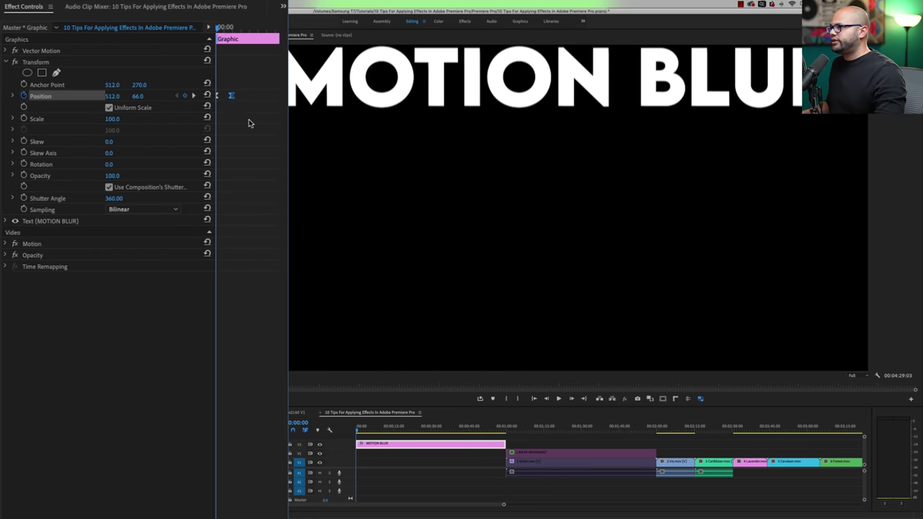
{"action": "key", "text": "Home"}
{"action": "key", "text": "space"}
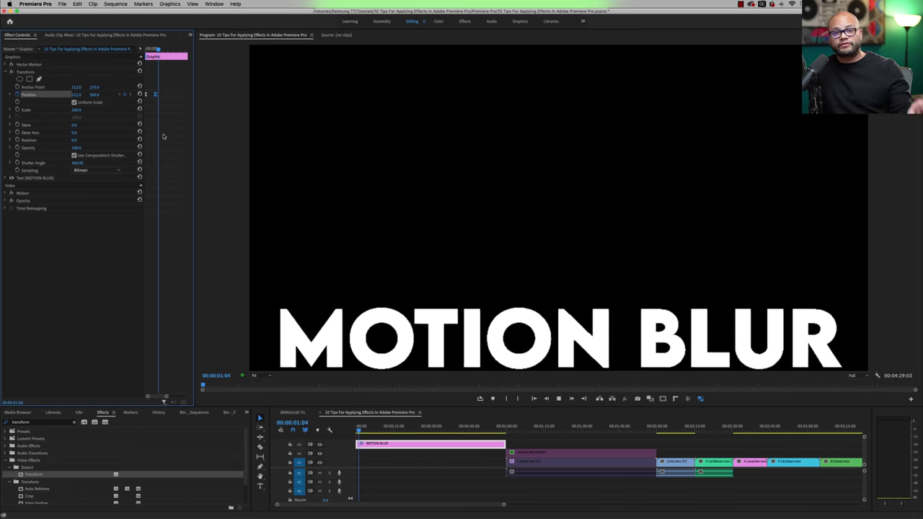
{"action": "key", "text": "space"}
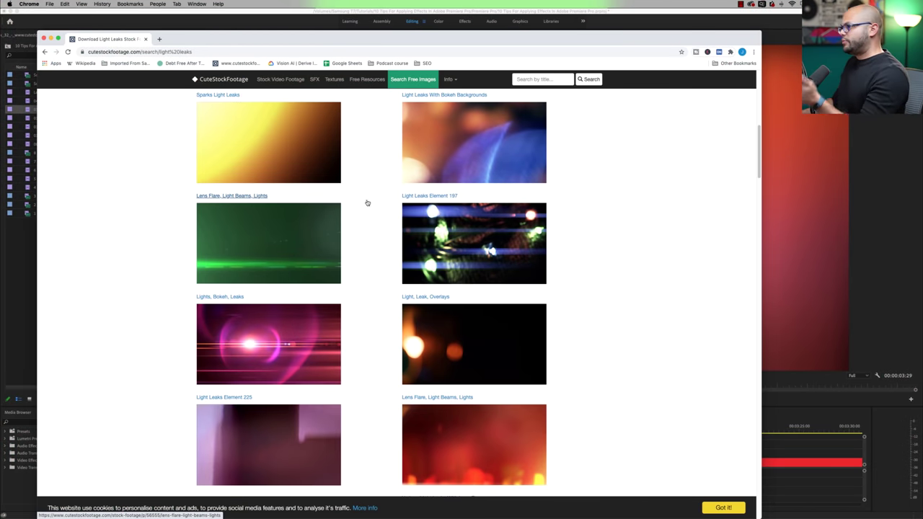
Scroll through the CuteStockFootage light leak results in Chrome.
{"action": "scroll", "coordinate": [386, 348], "scroll_direction": "up", "scroll_amount": 1}
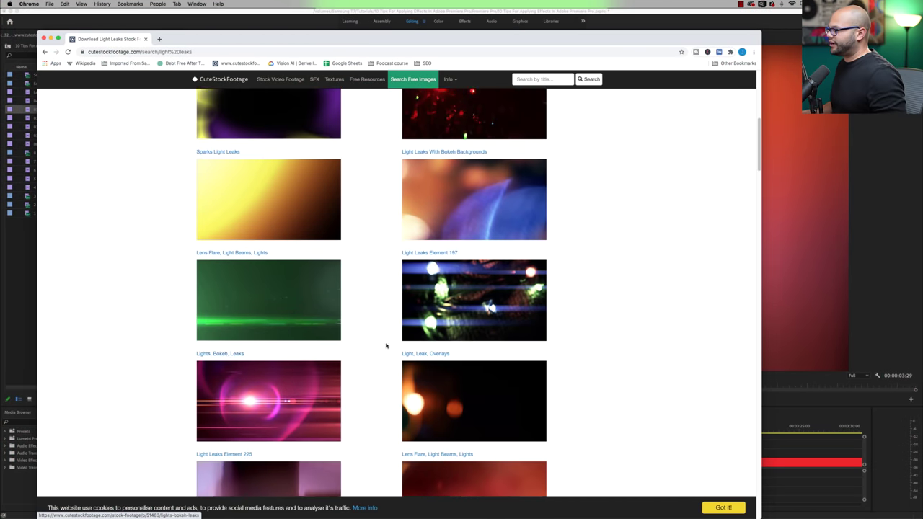
{"action": "scroll", "coordinate": [386, 350], "scroll_direction": "down", "scroll_amount": 2}
{"action": "scroll", "coordinate": [386, 355], "scroll_direction": "down", "scroll_amount": 1}
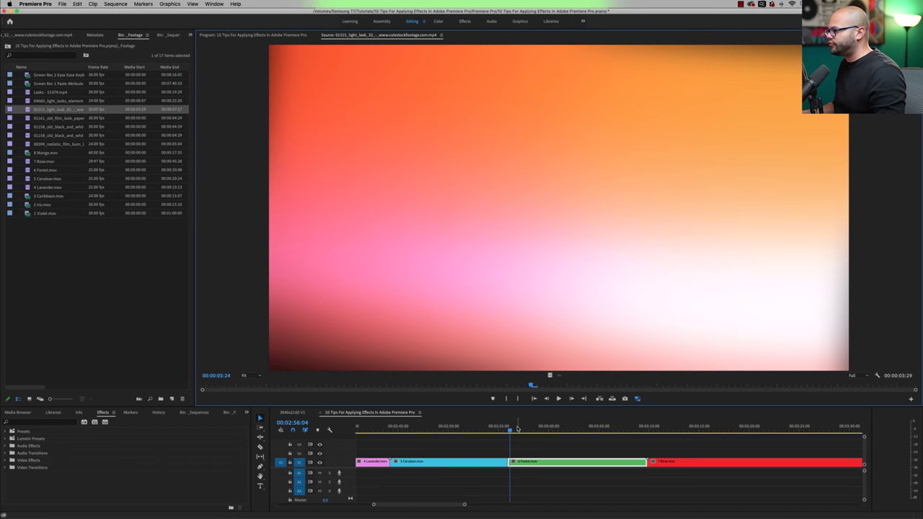
Place the light-leak clip on V2 over the Cerulean–Forest cut with Cross Dissolves at both ends.
{"action": "mouse_move", "coordinate": [517, 428]}
{"action": "left_mouse_down"}
{"action": "mouse_move", "coordinate": [497, 429]}
{"action": "mouse_move", "coordinate": [533, 436]}
{"action": "mouse_move", "coordinate": [502, 432]}
{"action": "left_mouse_up"}
{"action": "left_click_drag", "start_coordinate": [28, 109], "coordinate": [495, 457]}
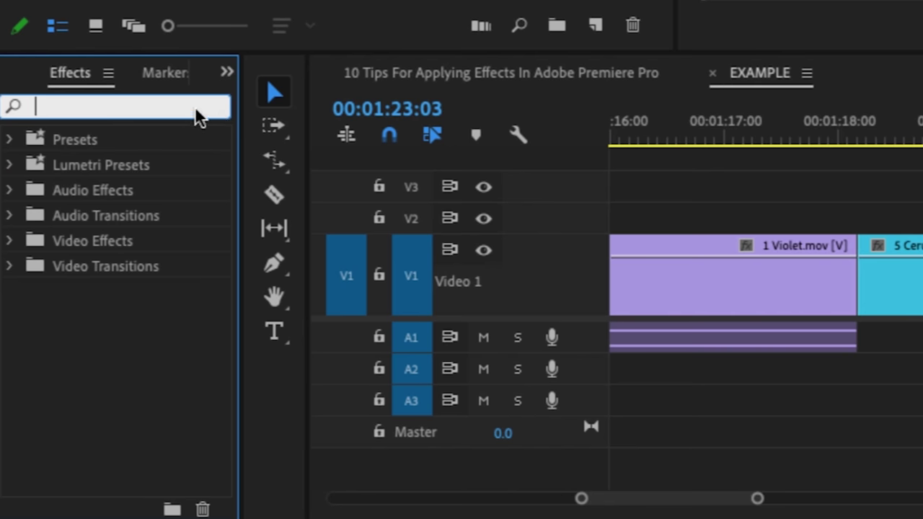
{"action": "type", "text": "cross dis"}
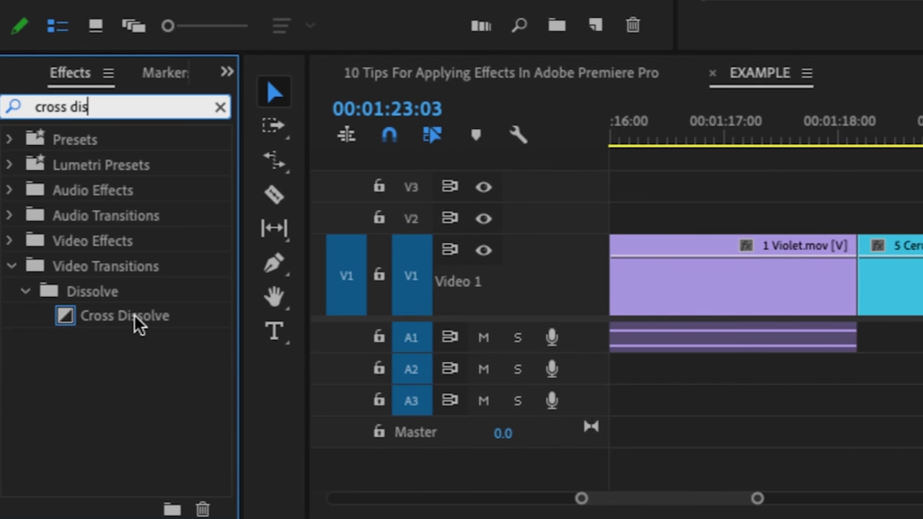
{"action": "left_click_drag", "start_coordinate": [140, 325], "coordinate": [618, 264]}
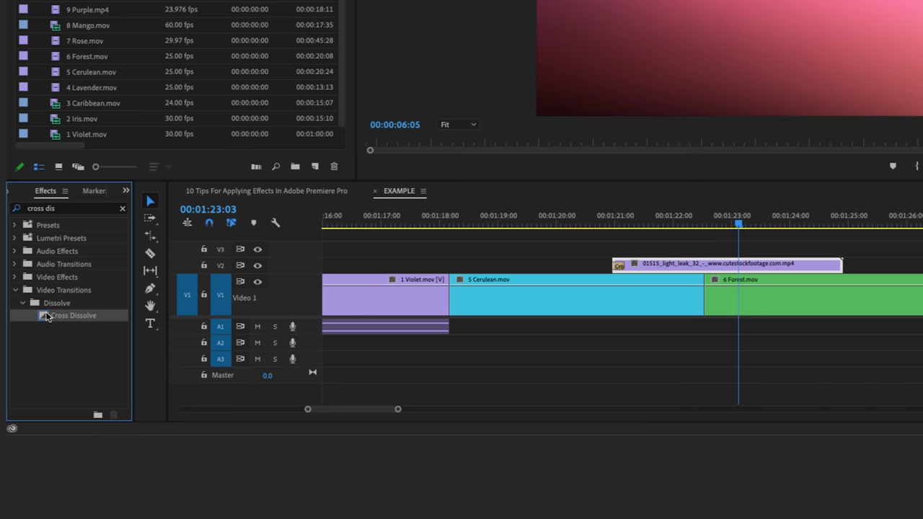
{"action": "left_click_drag", "start_coordinate": [844, 268], "coordinate": [846, 269]}
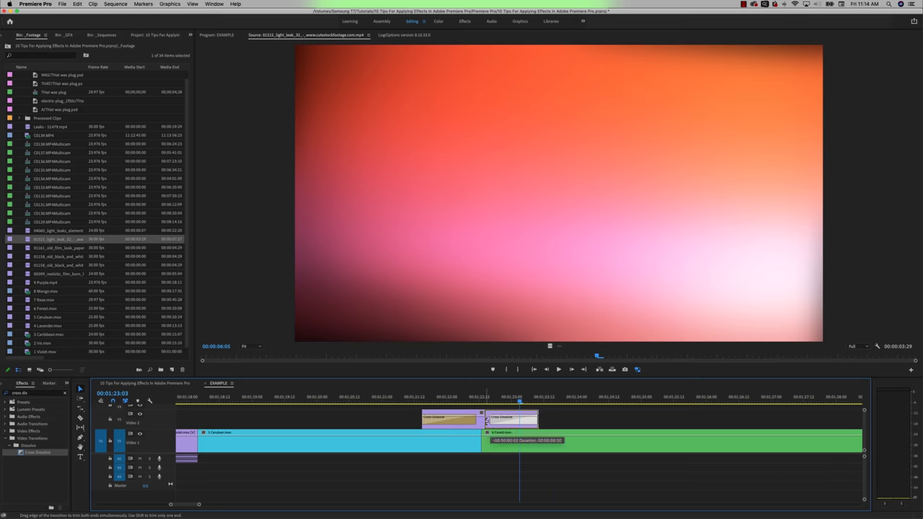
Set the light-leak clip's Opacity blend mode to Screen in Effect Controls.
{"action": "left_click", "coordinate": [563, 433]}
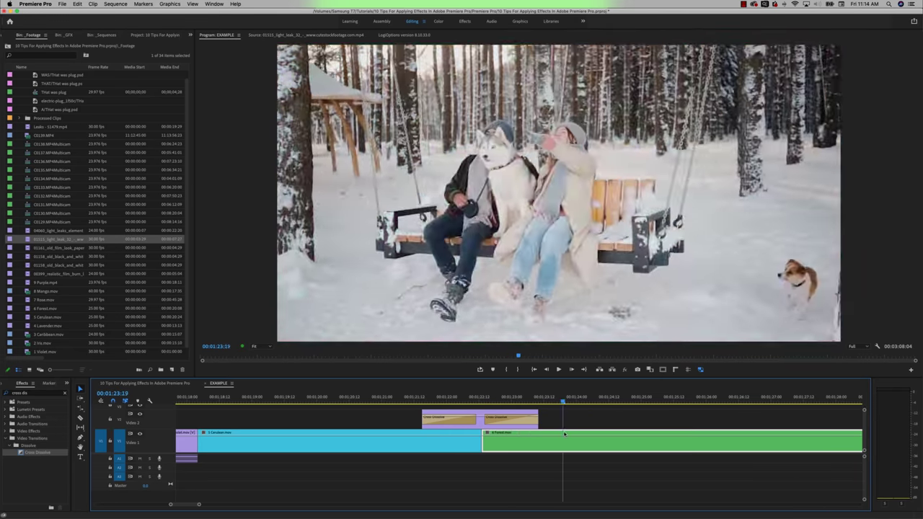
{"action": "left_click", "coordinate": [478, 426]}
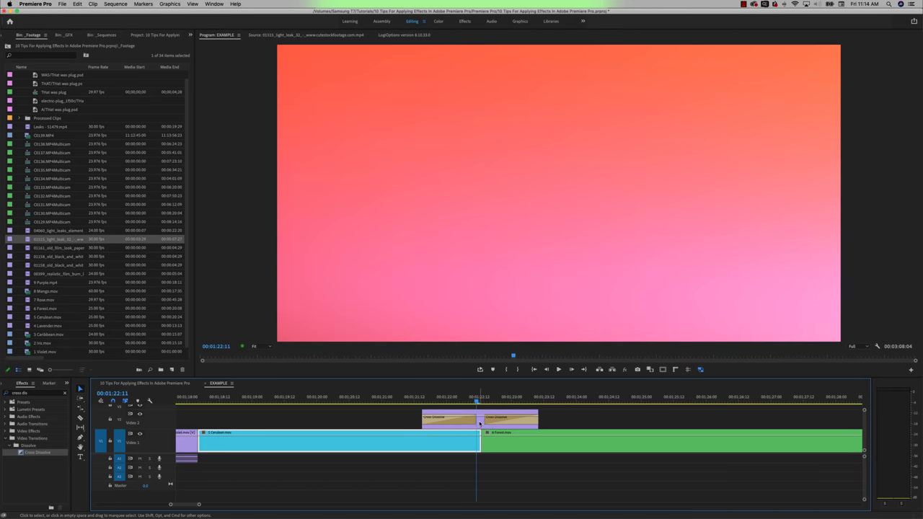
{"action": "key", "text": "shift+5"}
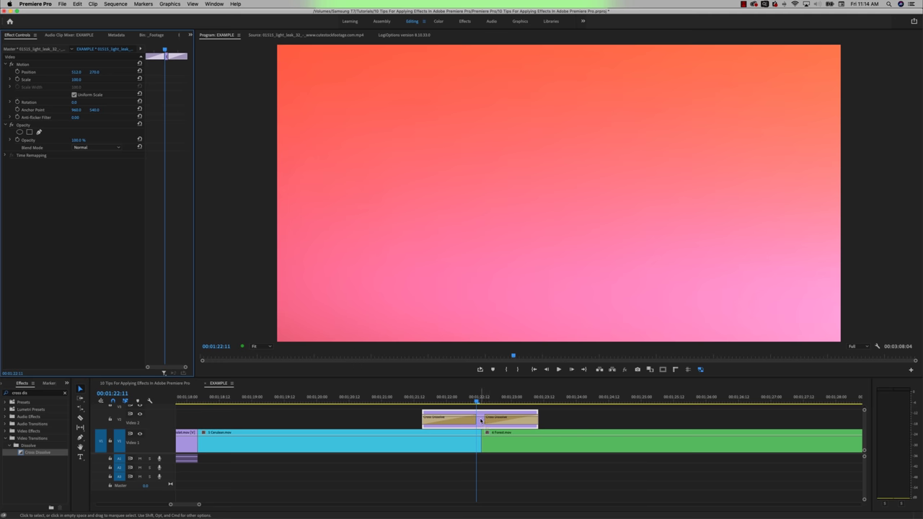
{"action": "left_click", "coordinate": [81, 148]}
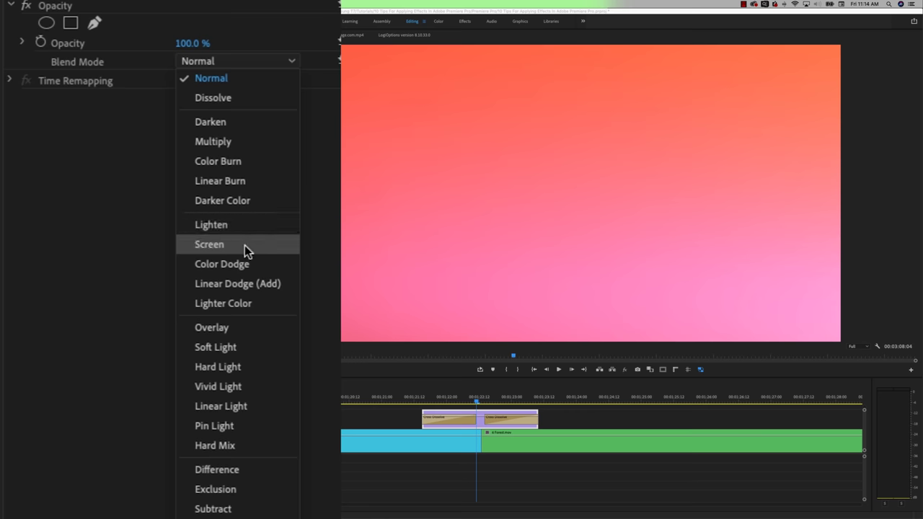
{"action": "left_click", "coordinate": [244, 246]}
{"action": "left_click", "coordinate": [455, 441]}
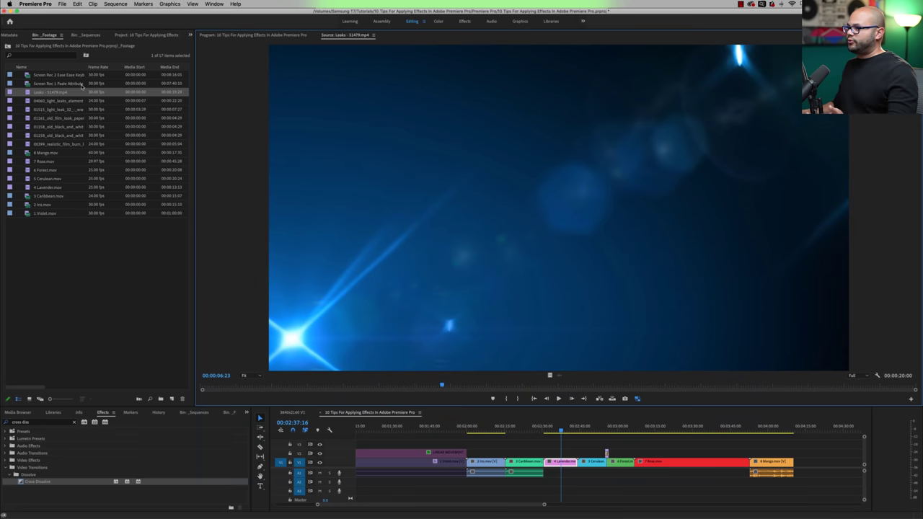
Stack the Leaks - 51479.mp4 clip above the footage and set its blend mode to Screen.
{"action": "left_click_drag", "start_coordinate": [603, 363], "coordinate": [555, 444]}
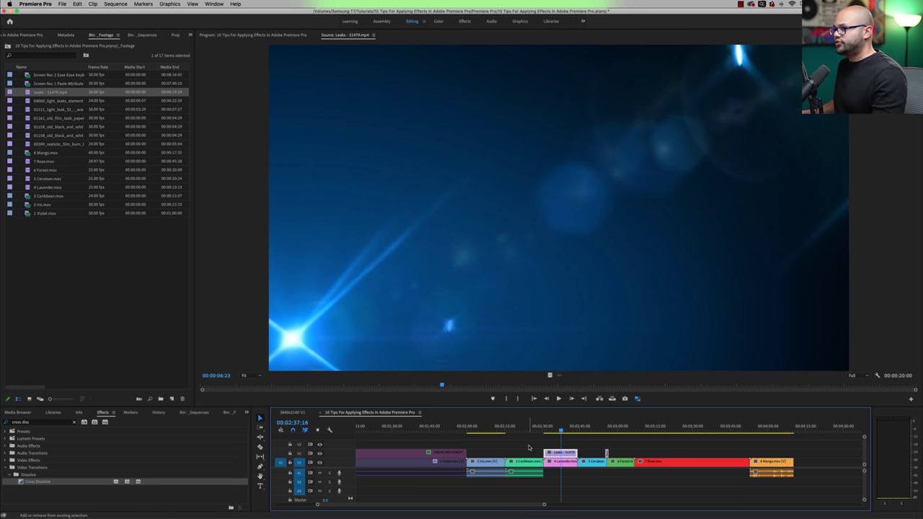
{"action": "key", "text": "shift+5"}
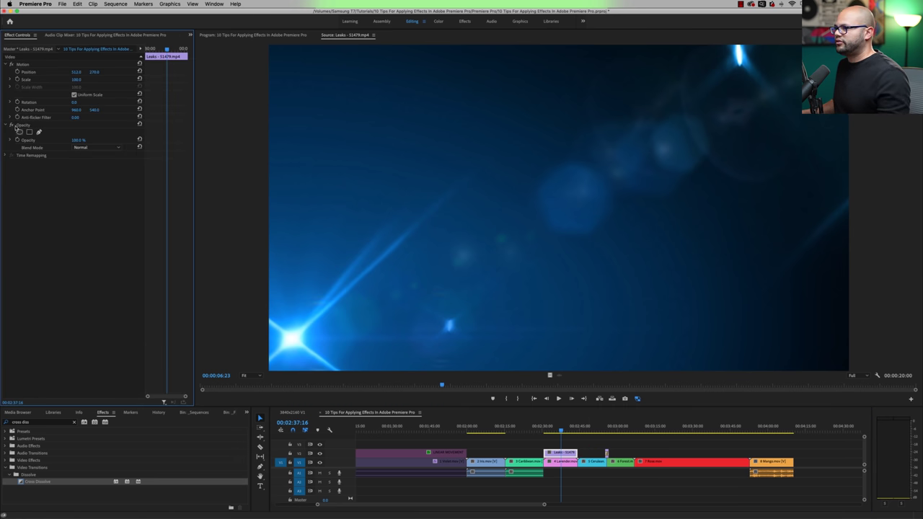
{"action": "left_click", "coordinate": [86, 148]}
{"action": "left_click", "coordinate": [105, 222]}
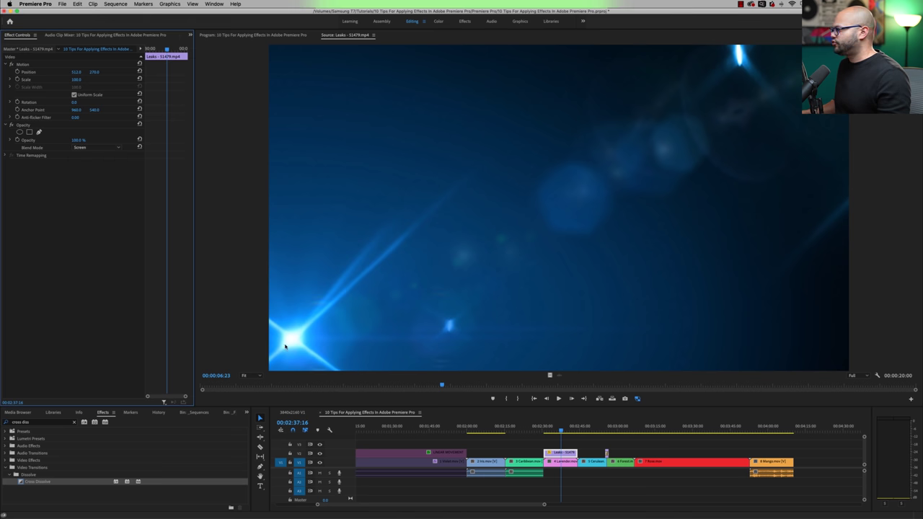
Scrub and play the sequence to preview the Screen-blended leak over the disco-ball shot.
{"action": "mouse_move", "coordinate": [562, 432]}
{"action": "left_mouse_down"}
{"action": "mouse_move", "coordinate": [572, 431]}
{"action": "mouse_move", "coordinate": [559, 432]}
{"action": "left_mouse_up"}
{"action": "left_click", "coordinate": [98, 147]}
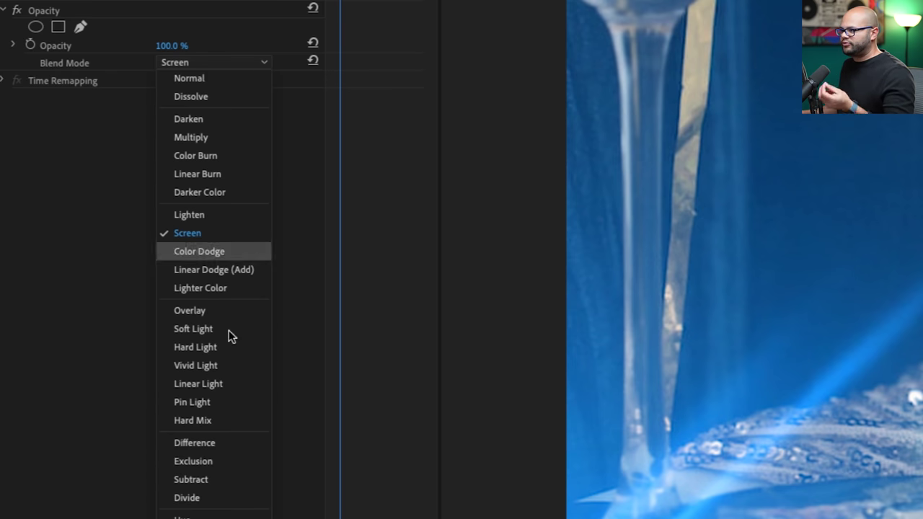
{"action": "left_click", "coordinate": [138, 339]}
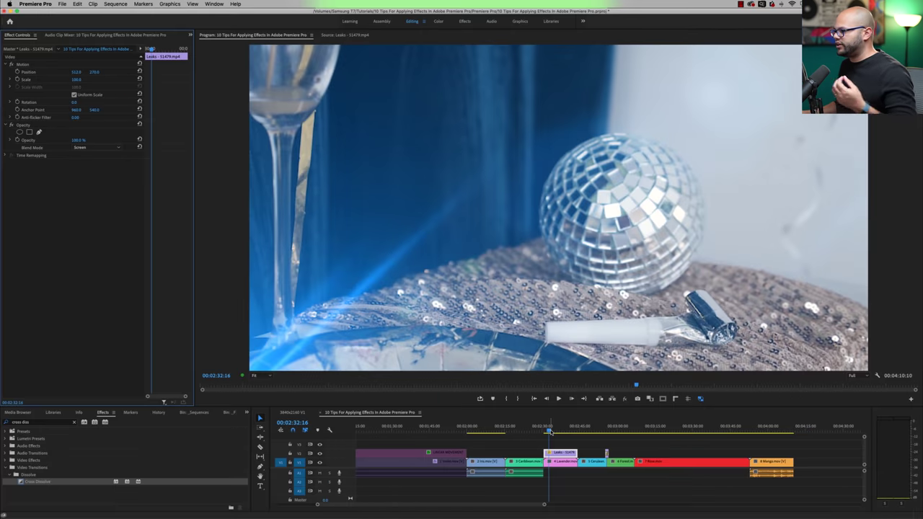
{"action": "left_click", "coordinate": [550, 432]}
{"action": "key", "text": "space"}
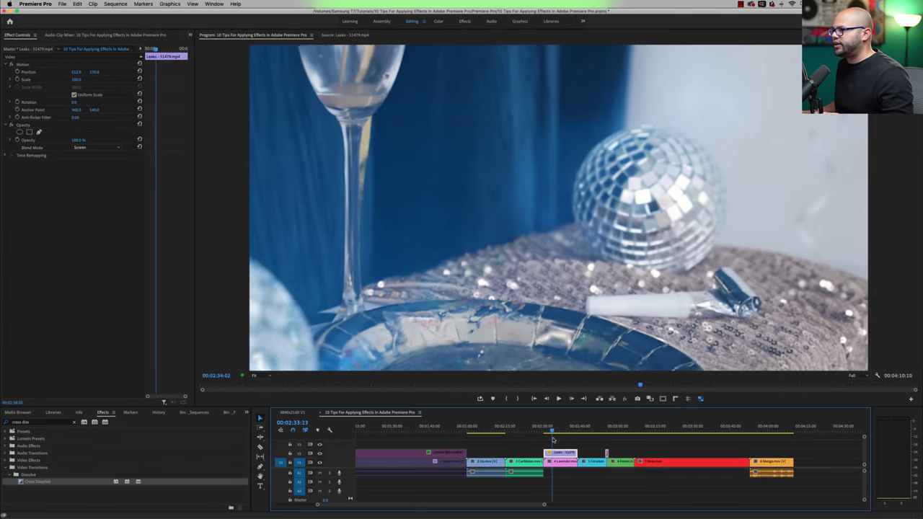
{"action": "left_click_drag", "start_coordinate": [553, 439], "coordinate": [560, 441]}
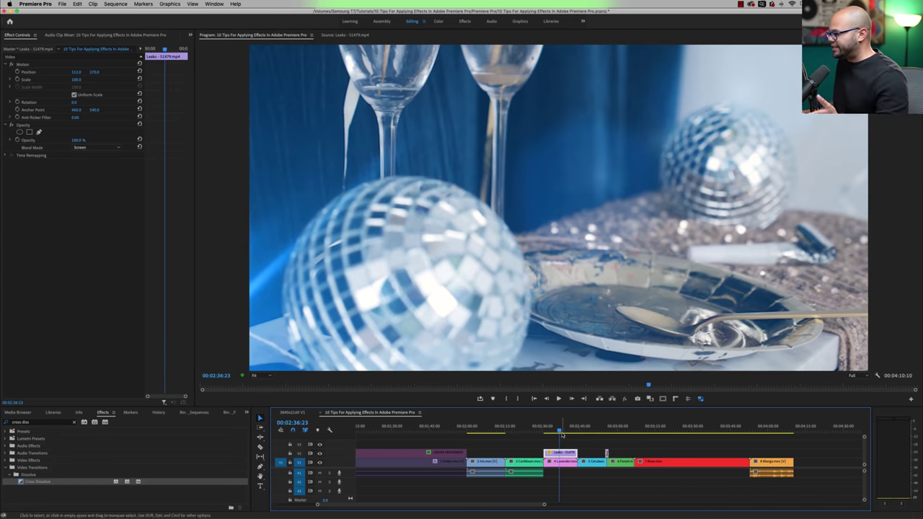
{"action": "left_click_drag", "start_coordinate": [562, 435], "coordinate": [554, 433]}
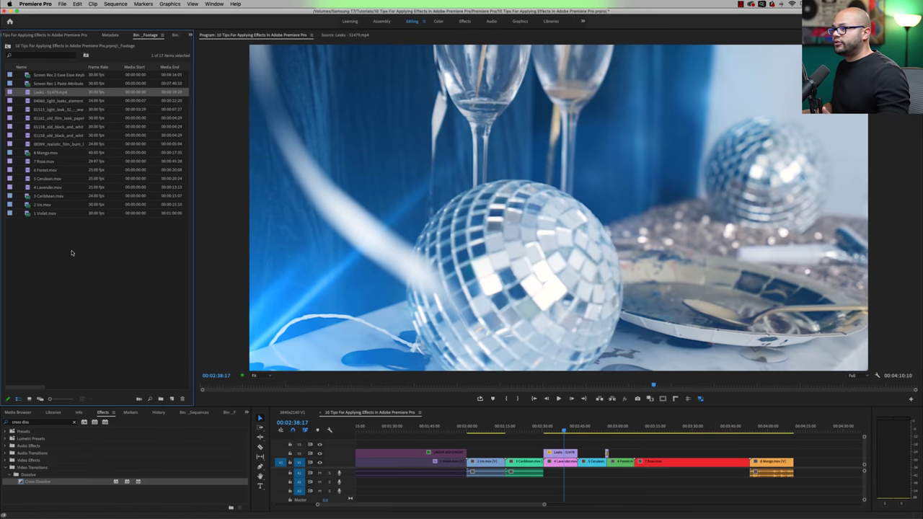
Preview the old black-and-white film border clip and place it above the castle shot.
{"action": "left_click", "coordinate": [71, 253]}
{"action": "left_click", "coordinate": [56, 144]}
{"action": "double_click", "coordinate": [55, 136]}
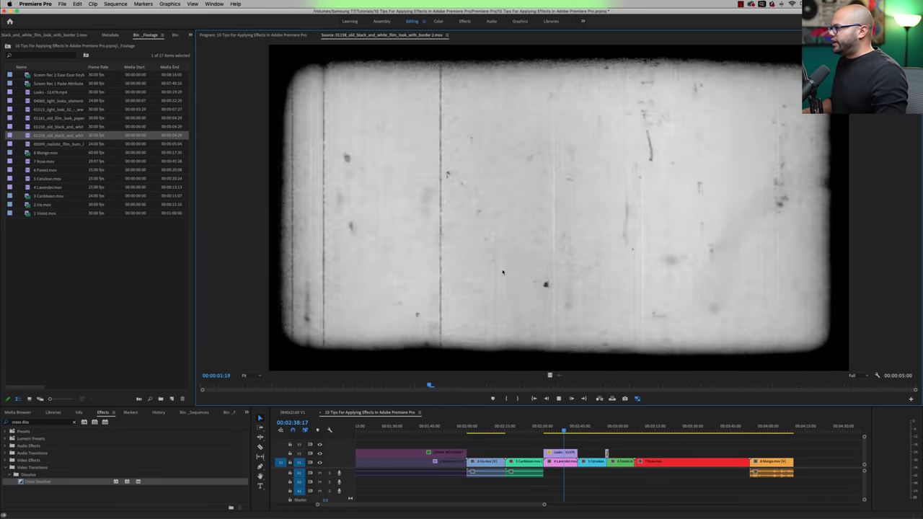
{"action": "key", "text": "space"}
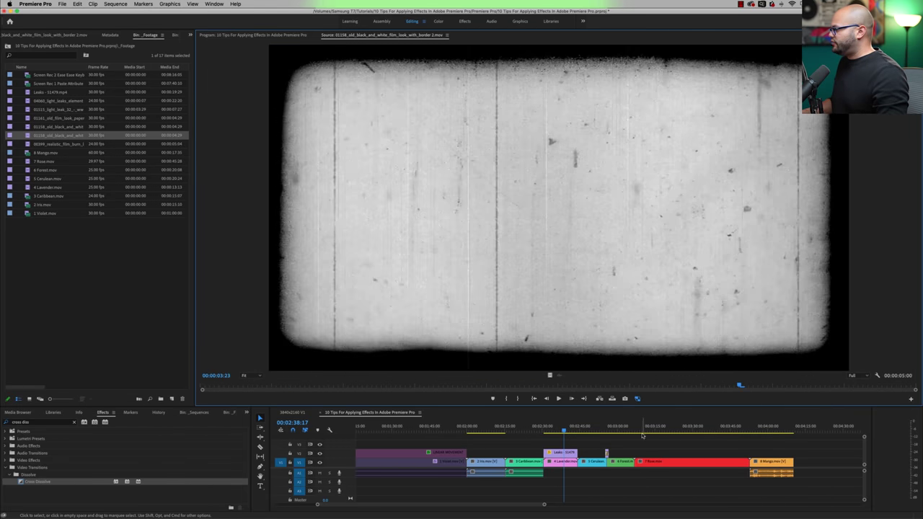
{"action": "mouse_move", "coordinate": [643, 435]}
{"action": "left_mouse_down"}
{"action": "mouse_move", "coordinate": [711, 440]}
{"action": "mouse_move", "coordinate": [643, 440]}
{"action": "left_mouse_up"}
{"action": "left_click_drag", "start_coordinate": [76, 137], "coordinate": [639, 454]}
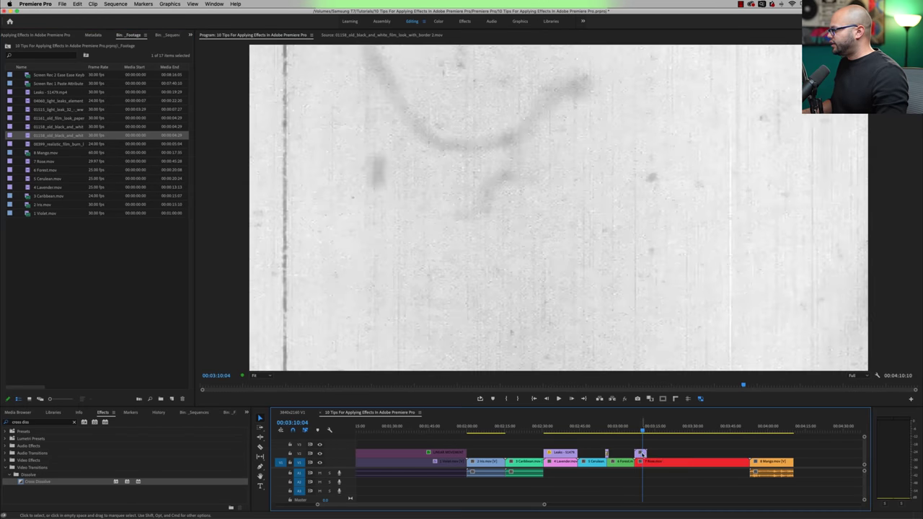
Scale the film border up to about 54, set its blend mode to Multiply, and play it.
{"action": "left_click", "coordinate": [641, 453]}
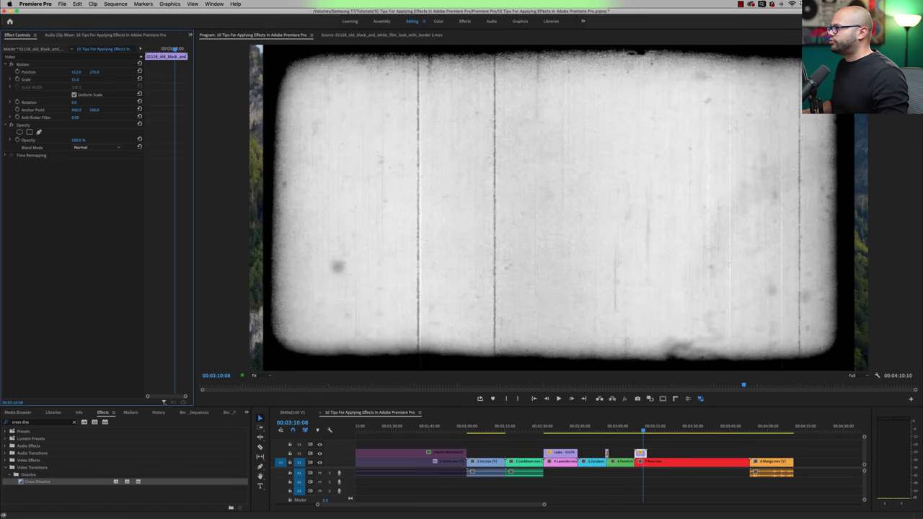
{"action": "left_click_drag", "start_coordinate": [75, 79], "coordinate": [78, 80]}
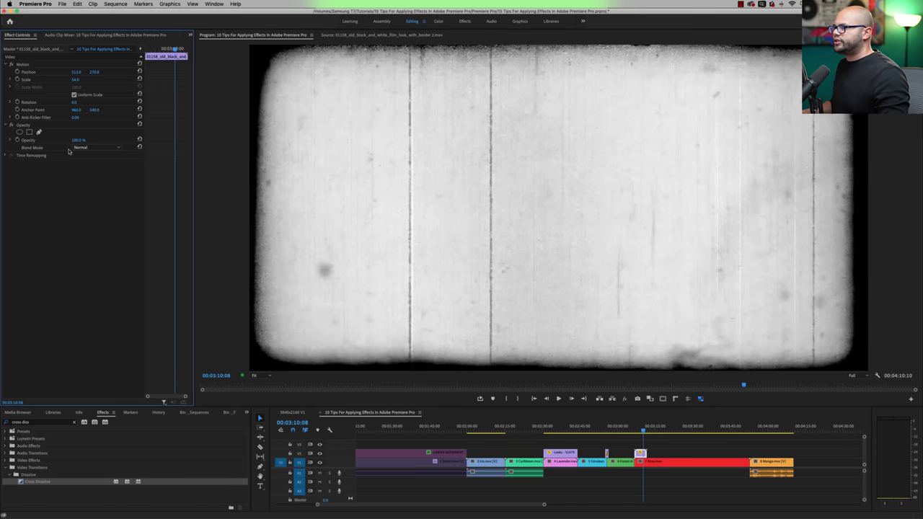
{"action": "left_click", "coordinate": [80, 148]}
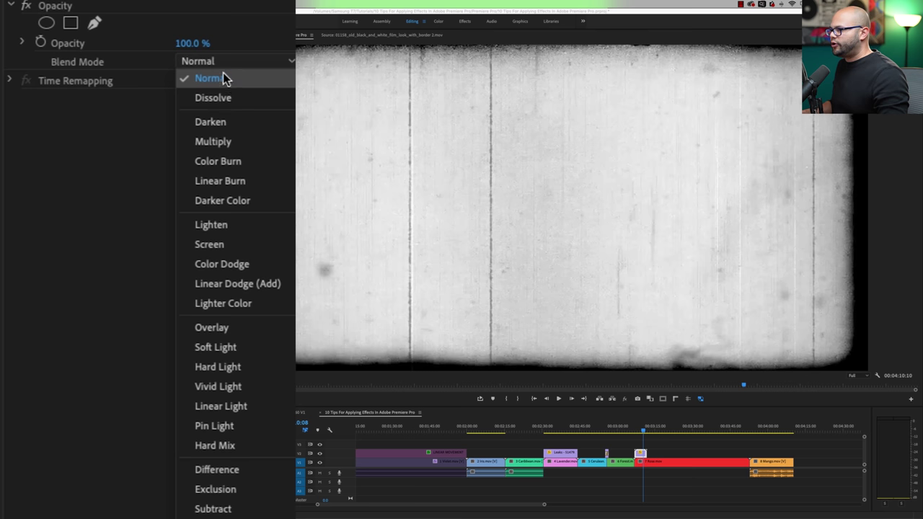
{"action": "left_click", "coordinate": [230, 242]}
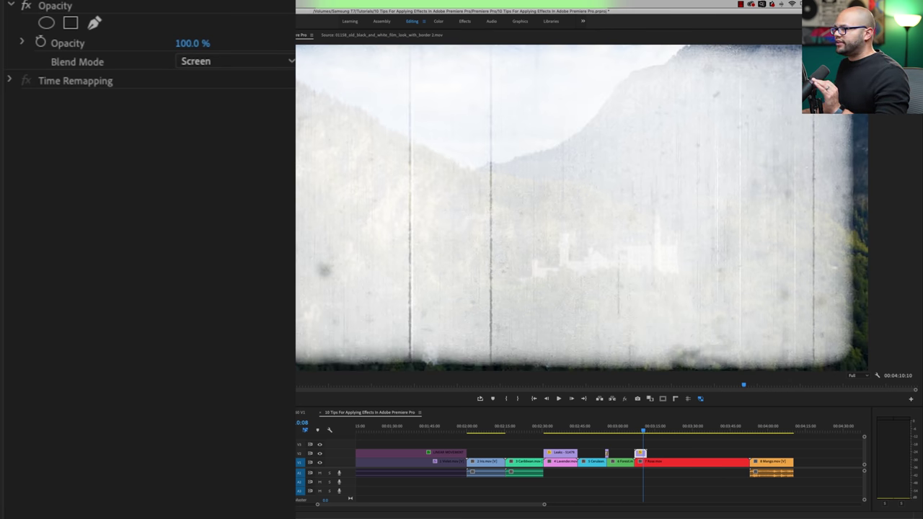
{"action": "left_click", "coordinate": [286, 63]}
{"action": "left_click", "coordinate": [261, 138]}
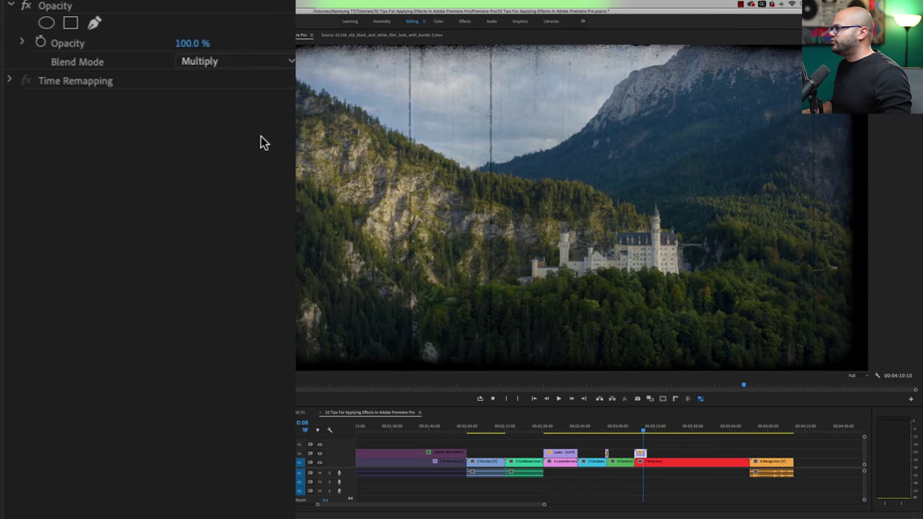
{"action": "key", "text": "space"}
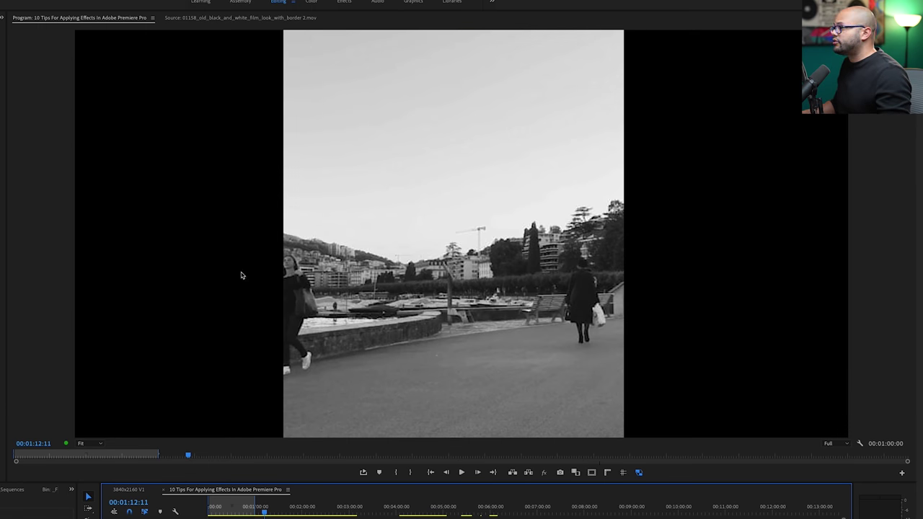
Add the Global FX Mute button to the Program monitor's transport controls.
{"action": "left_click", "coordinate": [902, 473]}
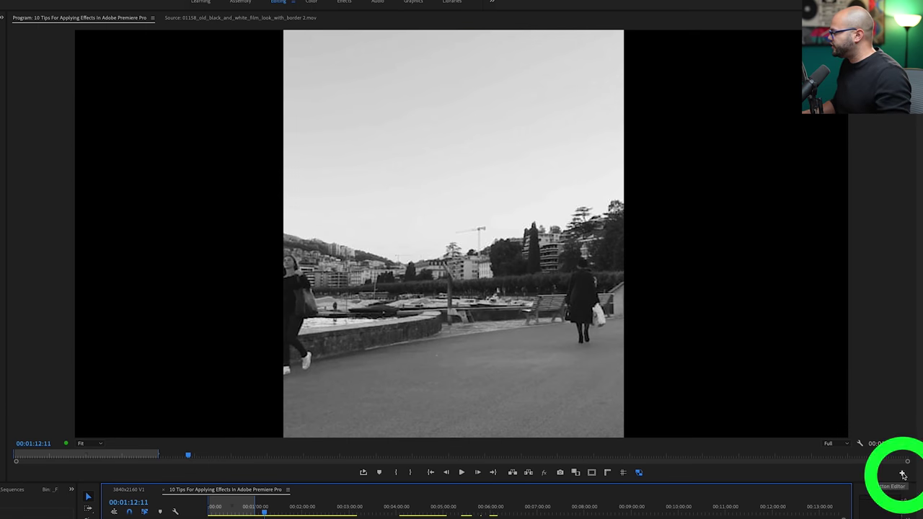
{"action": "left_click", "coordinate": [902, 474]}
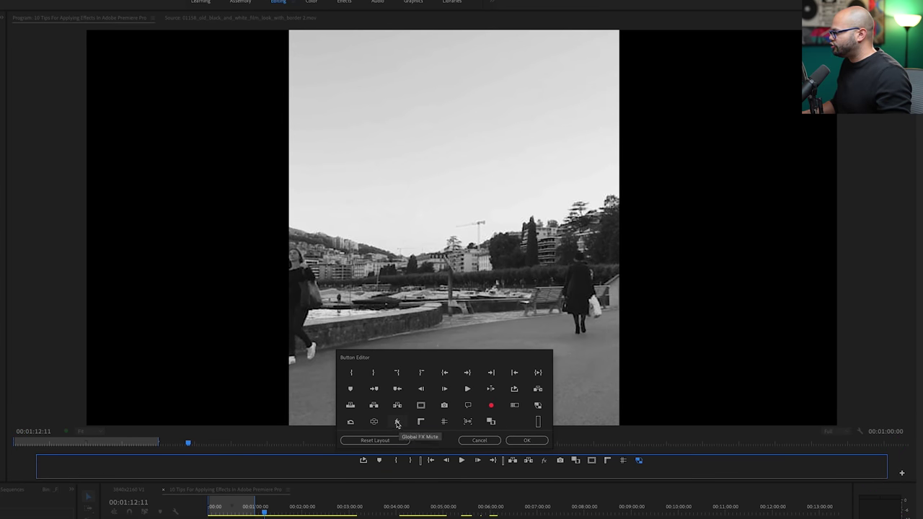
{"action": "left_click_drag", "start_coordinate": [397, 425], "coordinate": [542, 460]}
{"action": "left_click", "coordinate": [527, 440]}
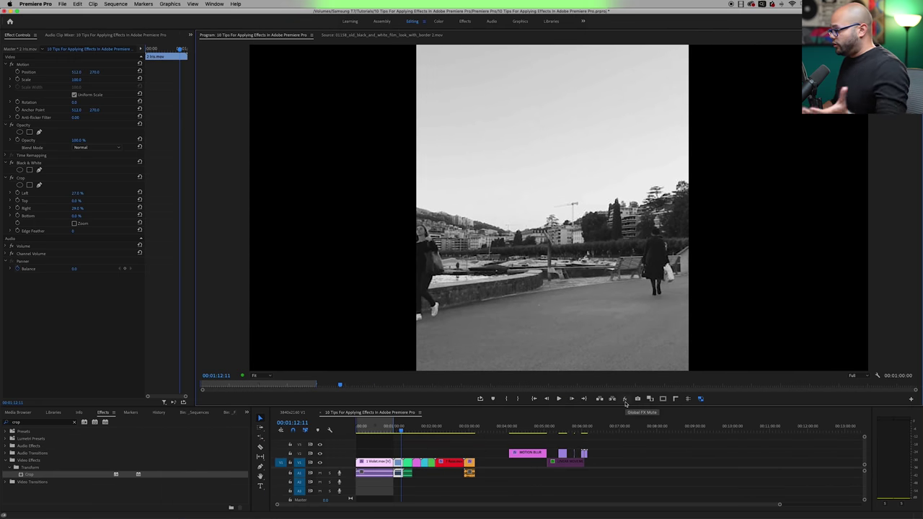
Mute all effects to review the original footage, including in export settings, then unmute them.
{"action": "left_click", "coordinate": [625, 400]}
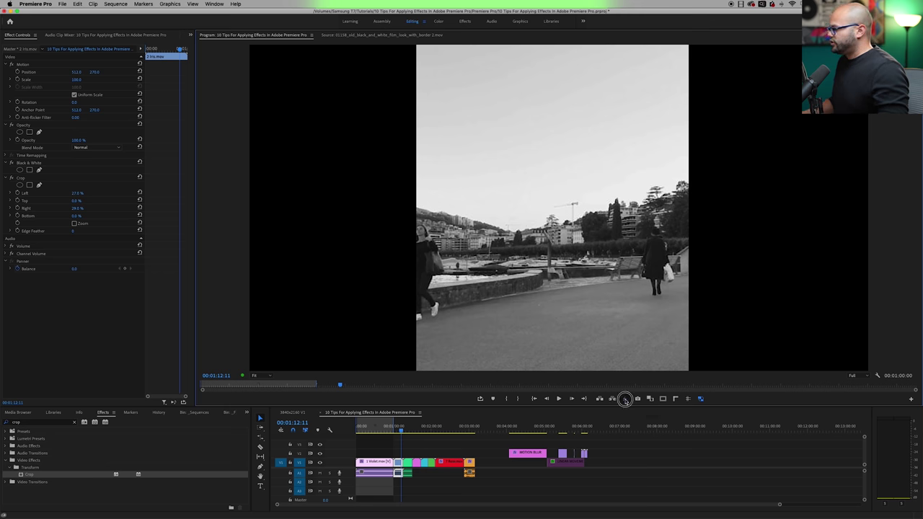
{"action": "left_click_drag", "start_coordinate": [413, 427], "coordinate": [384, 442]}
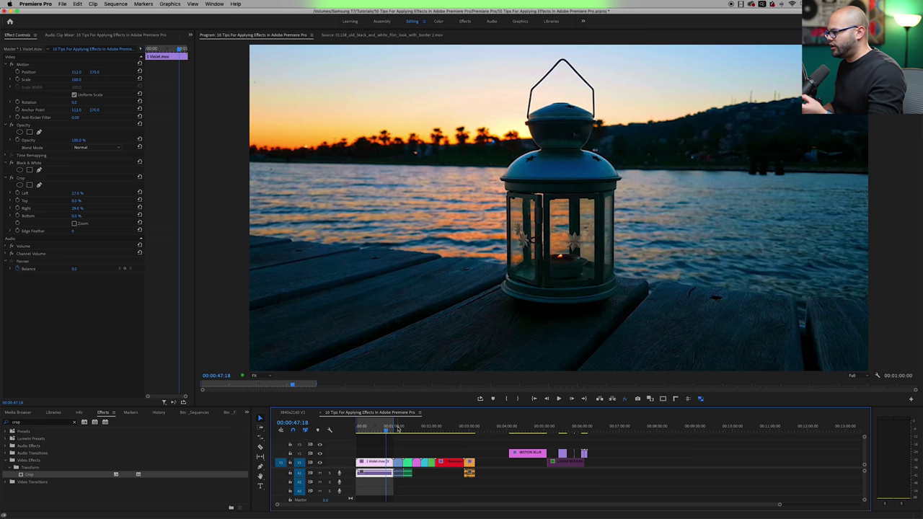
{"action": "left_click_drag", "start_coordinate": [398, 430], "coordinate": [385, 437]}
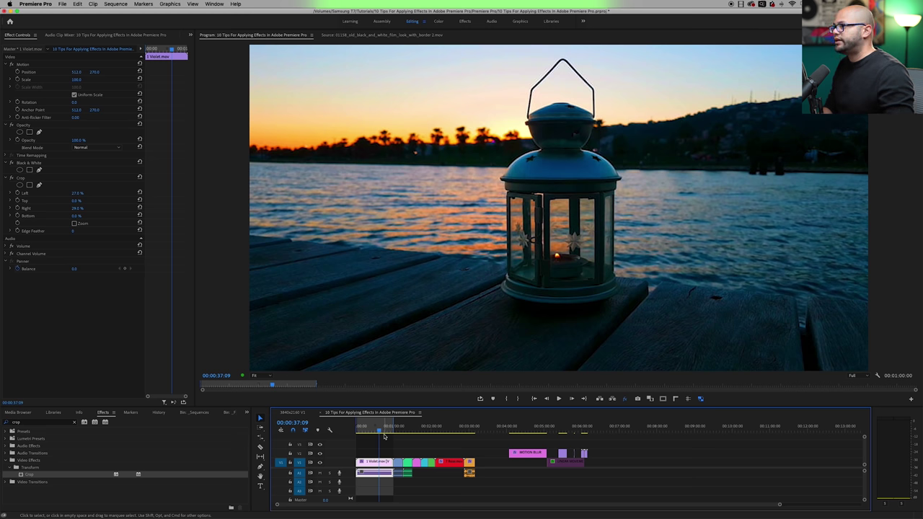
{"action": "key", "text": "super+m"}
{"action": "mouse_move", "coordinate": [141, 365]}
{"action": "left_mouse_down"}
{"action": "mouse_move", "coordinate": [164, 364]}
{"action": "mouse_move", "coordinate": [128, 365]}
{"action": "mouse_move", "coordinate": [173, 367]}
{"action": "mouse_move", "coordinate": [127, 372]}
{"action": "left_mouse_up"}
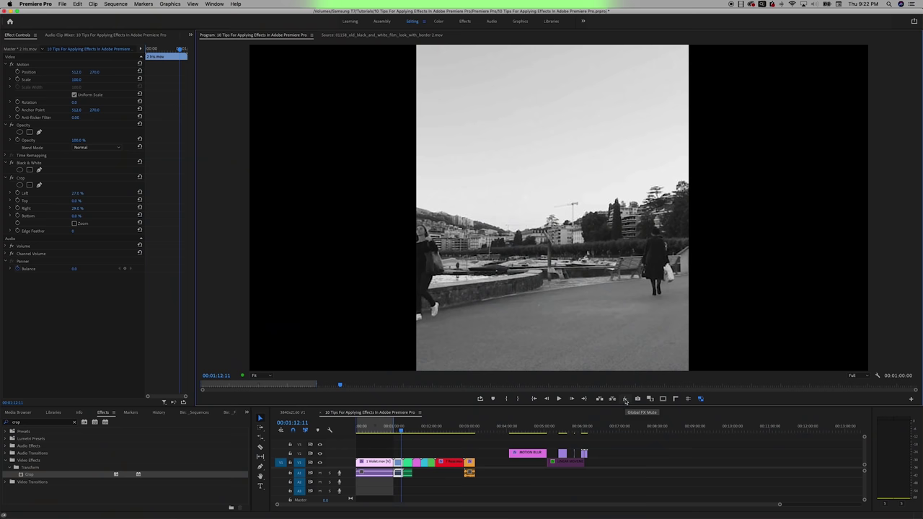
{"action": "left_click", "coordinate": [625, 399]}
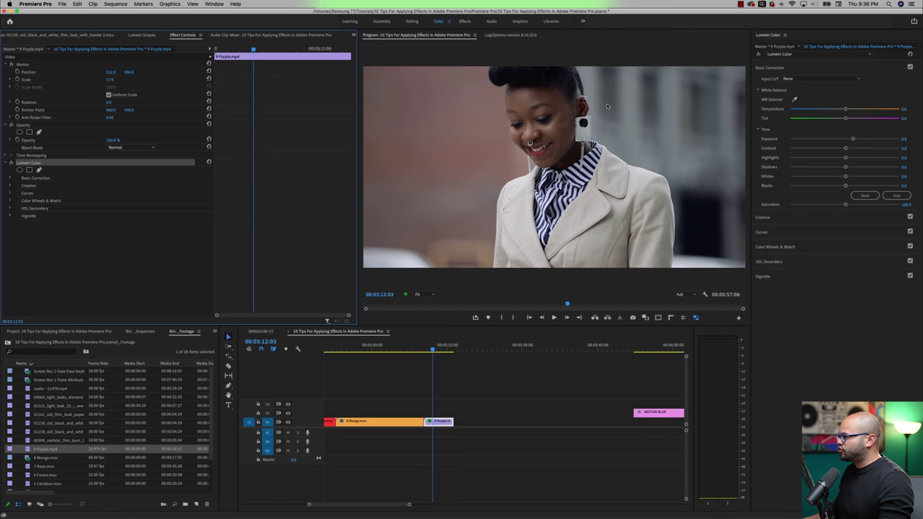
Add an elliptical Lumetri mask over the woman's face and track it backward and forward.
{"action": "left_click", "coordinate": [20, 171]}
{"action": "left_click_drag", "start_coordinate": [853, 139], "coordinate": [849, 140]}
{"action": "left_click_drag", "start_coordinate": [574, 108], "coordinate": [564, 98]}
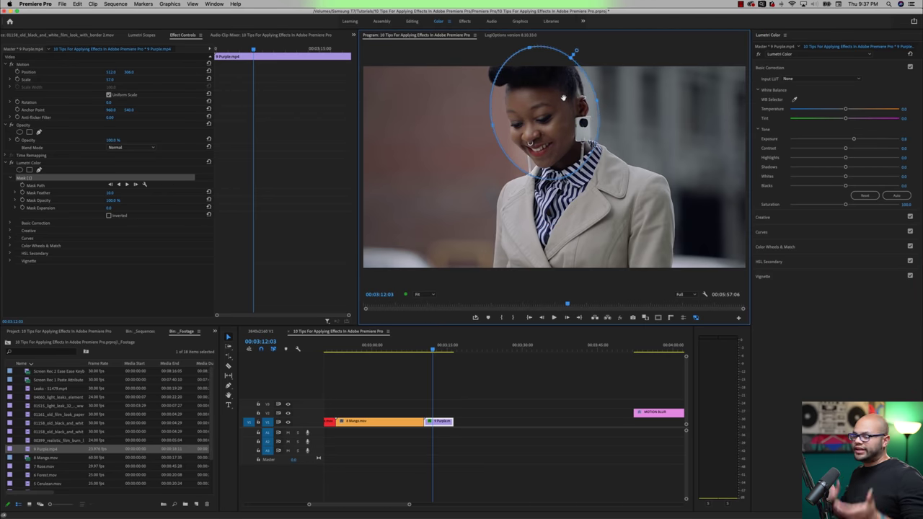
{"action": "left_click", "coordinate": [119, 184]}
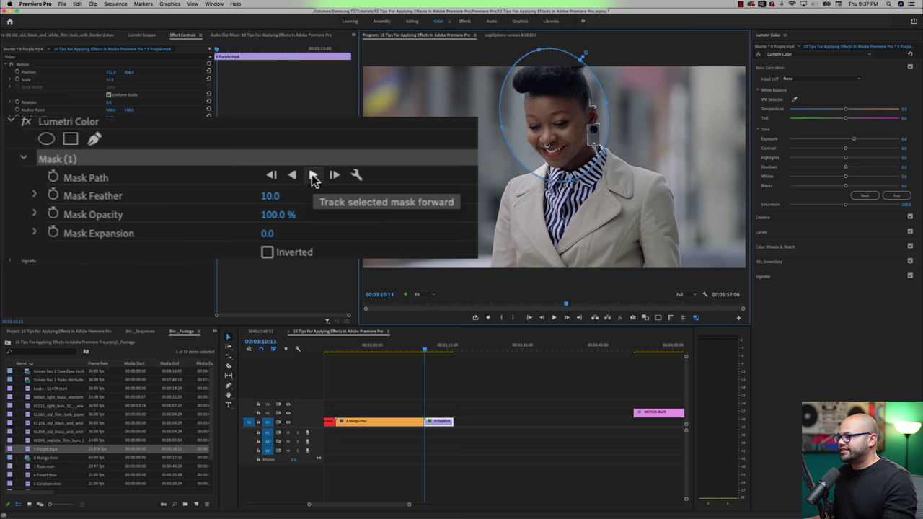
{"action": "left_click", "coordinate": [127, 184]}
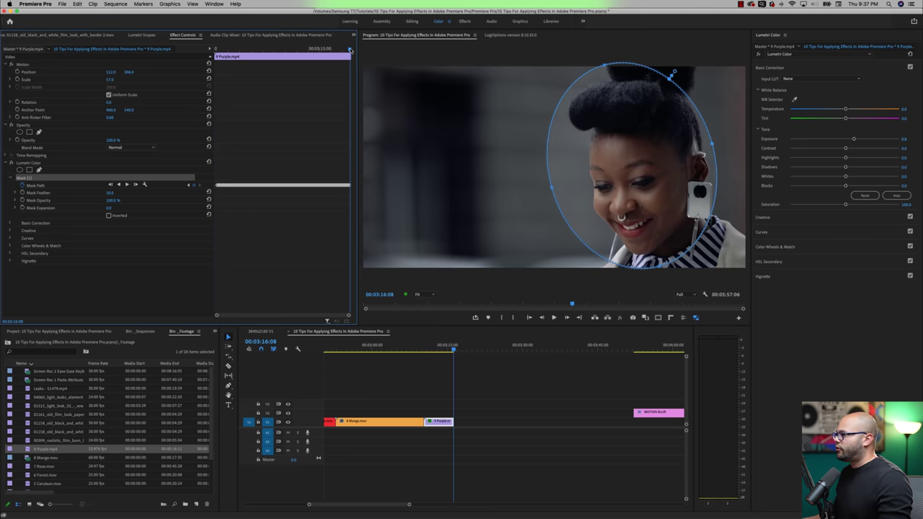
{"action": "left_click_drag", "start_coordinate": [351, 49], "coordinate": [266, 92]}
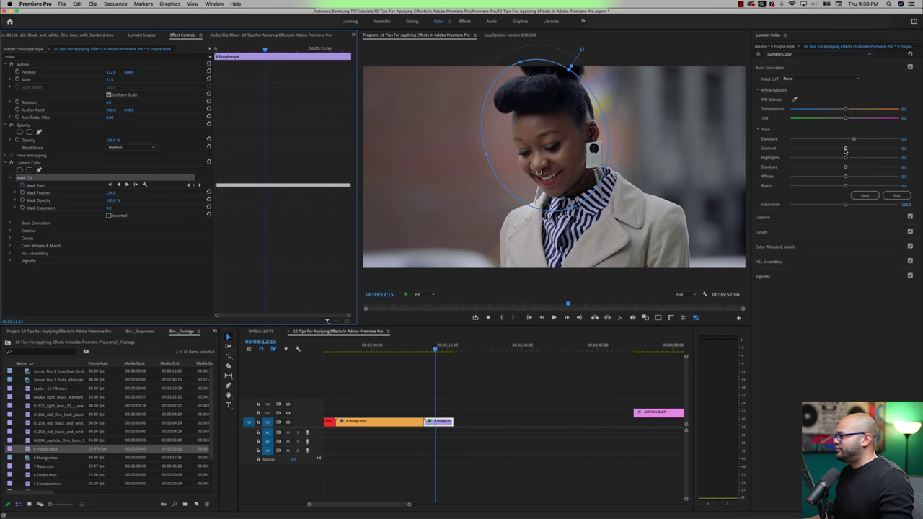
Raise the masked face's contrast and play the clip to review the grade.
{"action": "left_click_drag", "start_coordinate": [846, 149], "coordinate": [856, 139]}
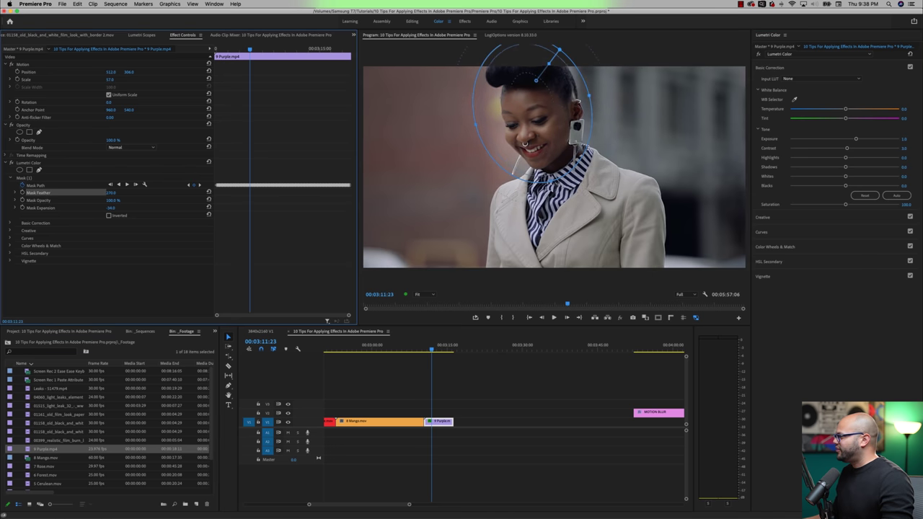
{"action": "left_click", "coordinate": [425, 350]}
{"action": "key", "text": "space"}
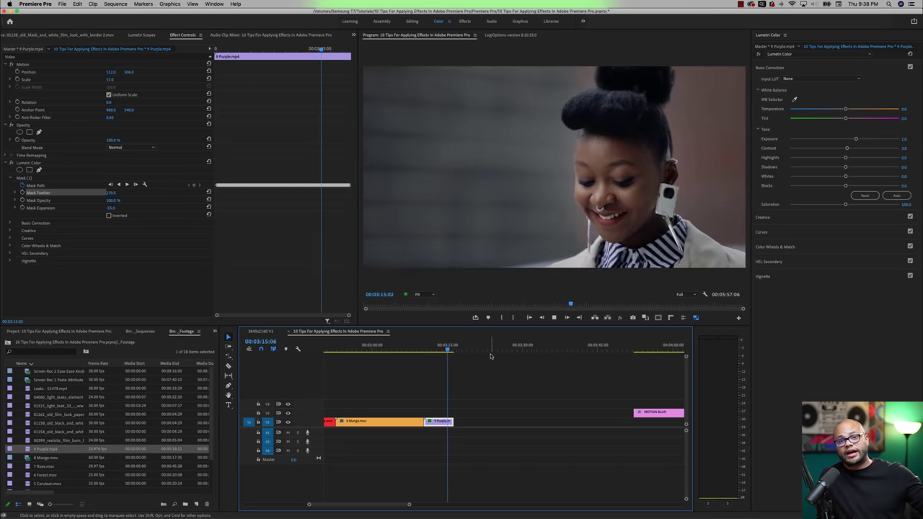
{"action": "key", "text": "space"}
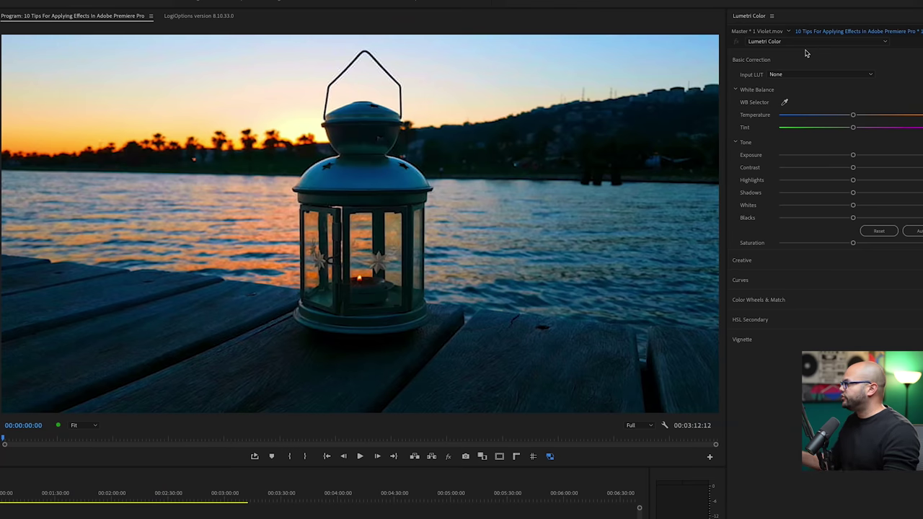
{"action": "left_click", "coordinate": [805, 34]}
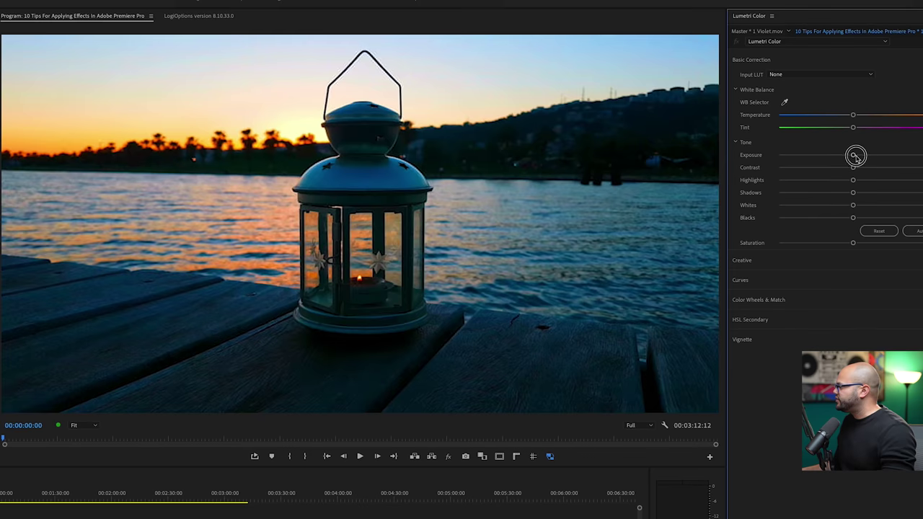
{"action": "left_click_drag", "start_coordinate": [855, 156], "coordinate": [875, 180]}
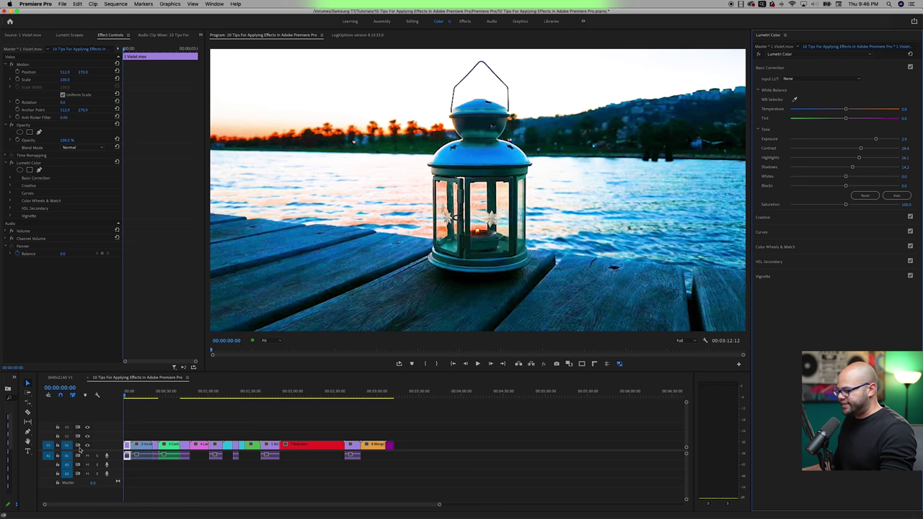
{"action": "key", "text": "="}
{"action": "key", "text": "="}
{"action": "key", "text": "="}
{"action": "left_click", "coordinate": [164, 433]}
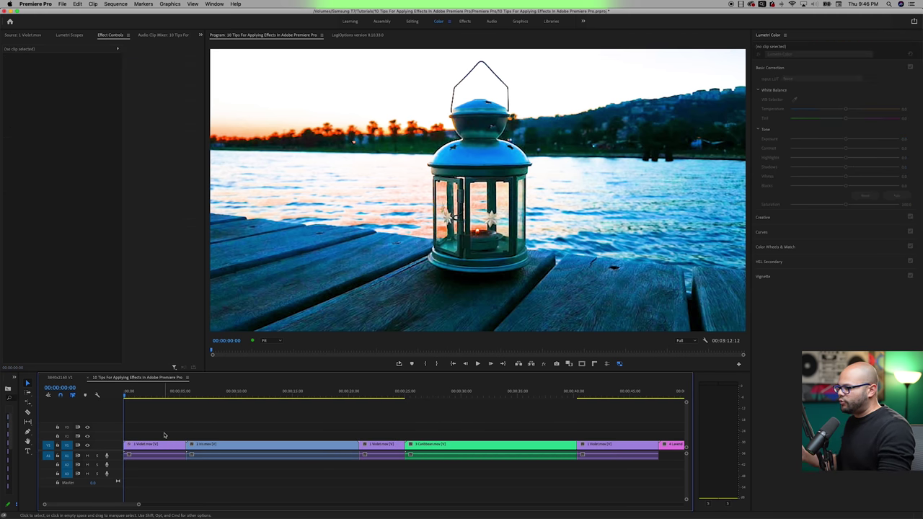
{"action": "key", "text": "minus"}
{"action": "key", "text": "minus"}
{"action": "left_click", "coordinate": [131, 445]}
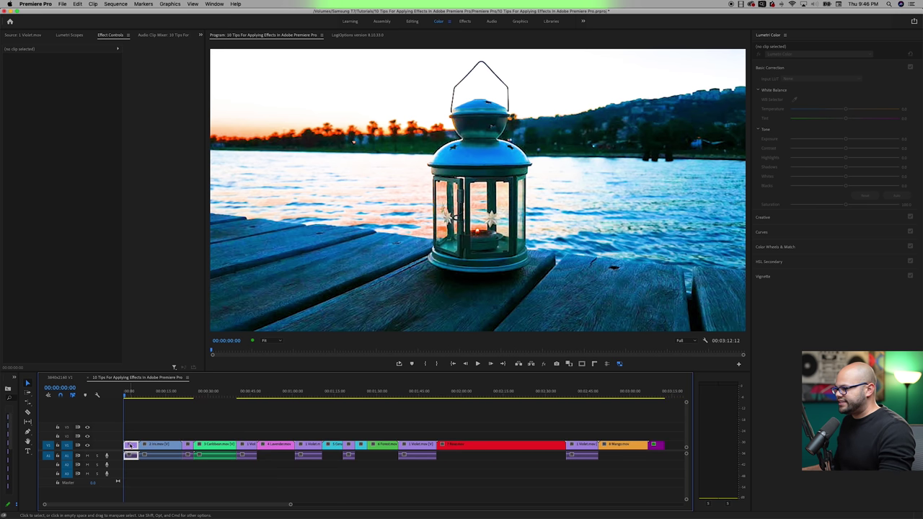
{"action": "left_click_drag", "start_coordinate": [180, 395], "coordinate": [307, 400]}
{"action": "key", "text": "space"}
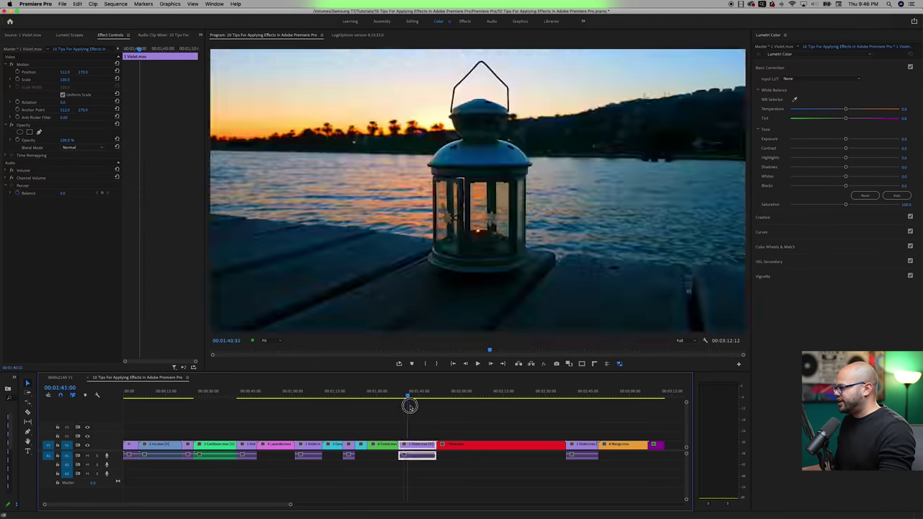
{"action": "left_click", "coordinate": [140, 397]}
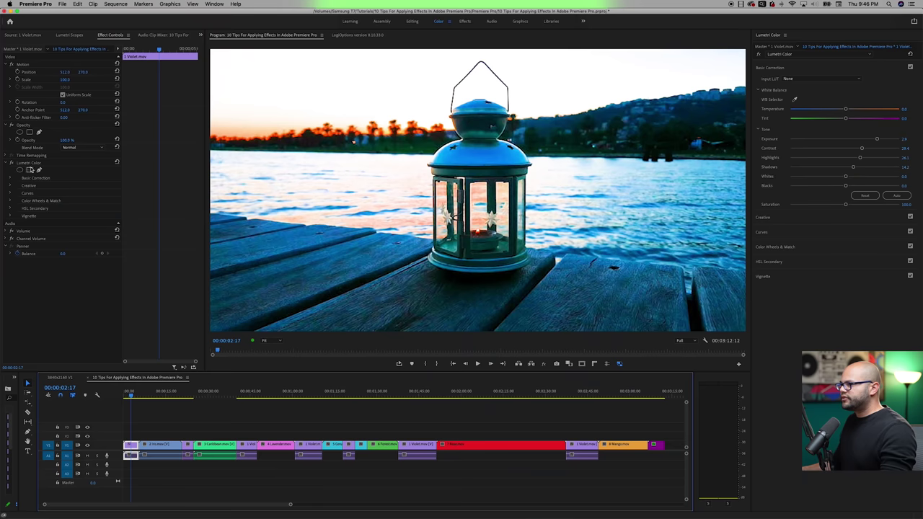
{"action": "left_click", "coordinate": [30, 164]}
Delete the timeline clip's Lumetri Color and raise Exposure on the 1 Violet.mov master clip instead.
{"action": "key", "text": "BackSpace"}
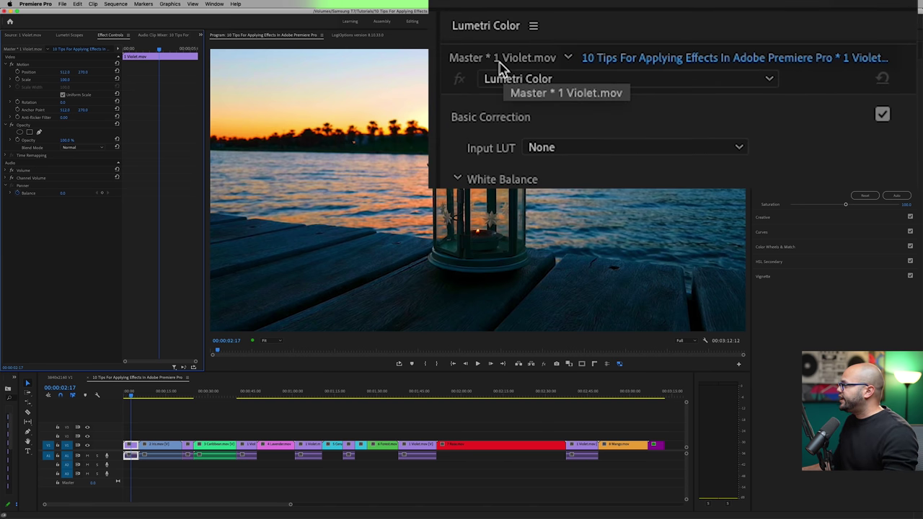
{"action": "left_click", "coordinate": [499, 62]}
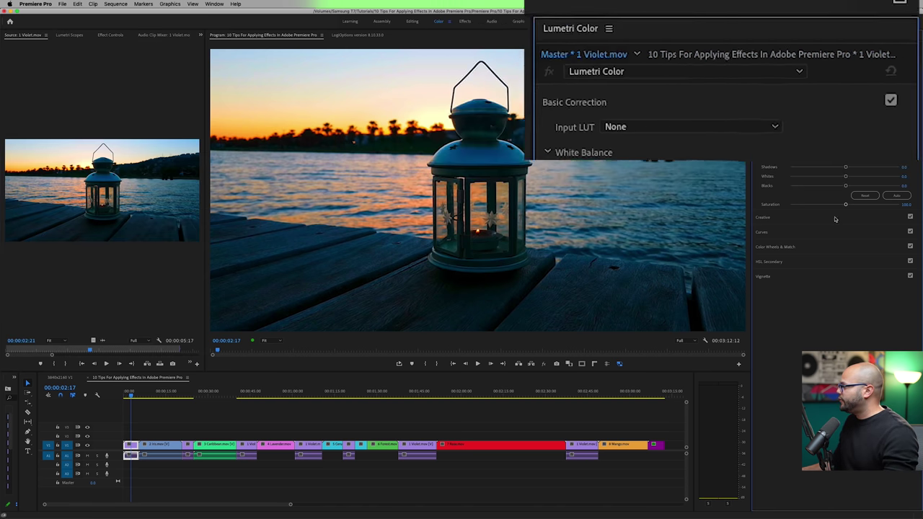
{"action": "left_click_drag", "start_coordinate": [846, 139], "coordinate": [885, 177]}
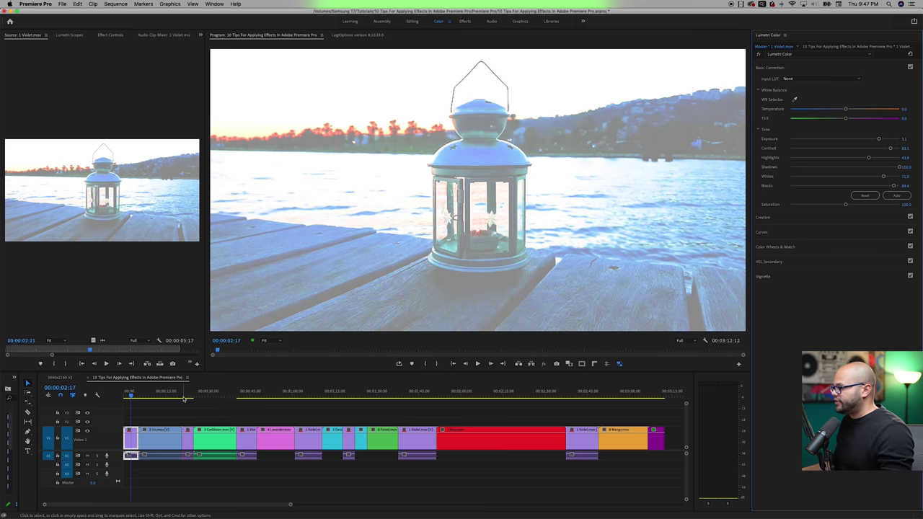
{"action": "left_click", "coordinate": [185, 398]}
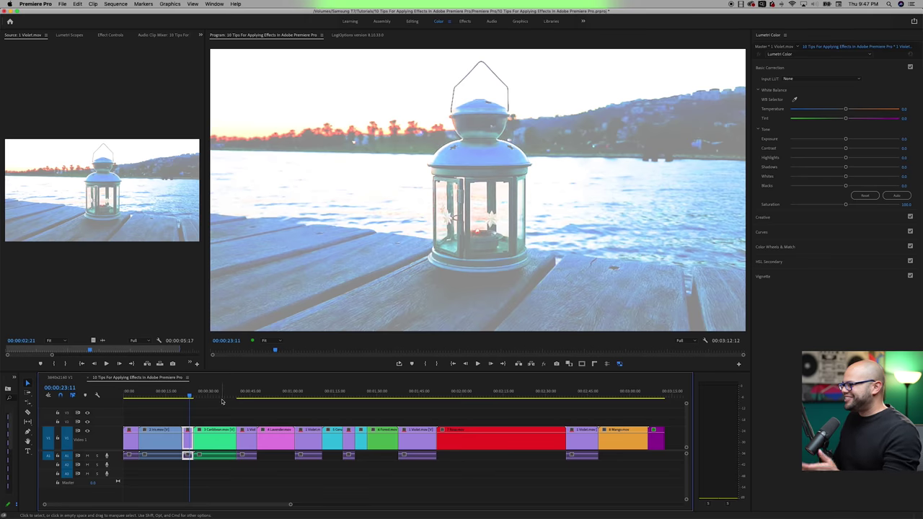
Move to the later Violet copy and select Lumetri Color under the 1 Violet.mov master clip.
{"action": "left_click_drag", "start_coordinate": [216, 398], "coordinate": [591, 422]}
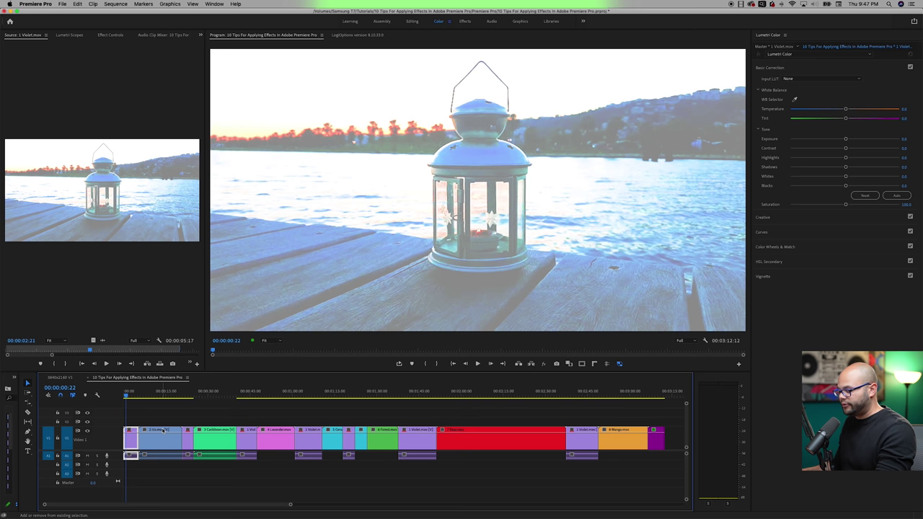
{"action": "key", "text": "shift+5"}
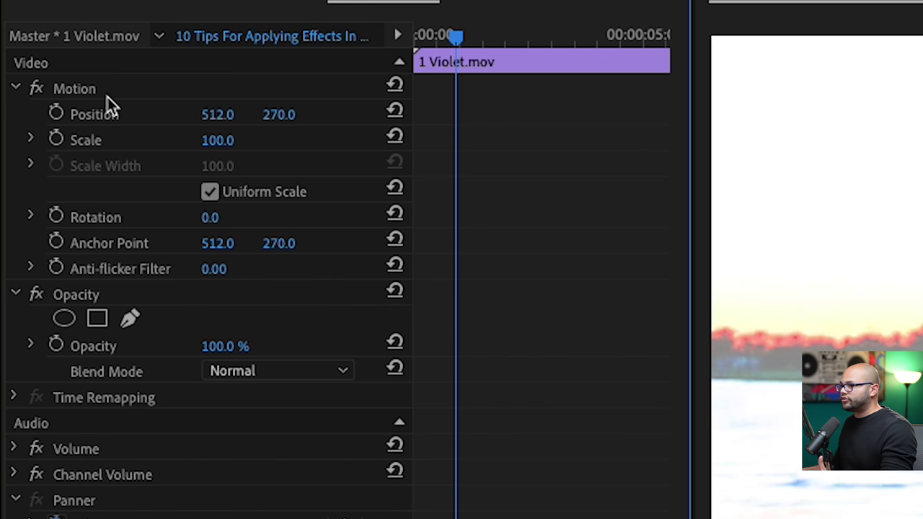
{"action": "left_click", "coordinate": [57, 37]}
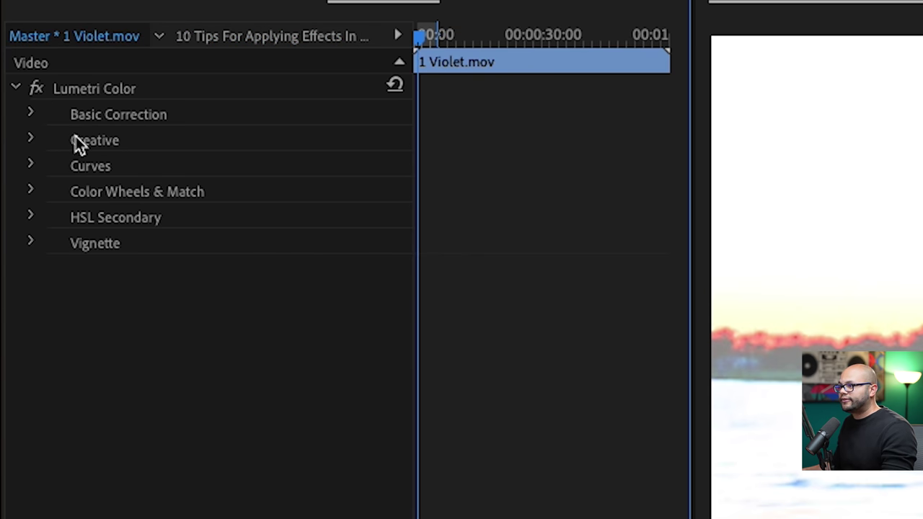
{"action": "left_click", "coordinate": [105, 90]}
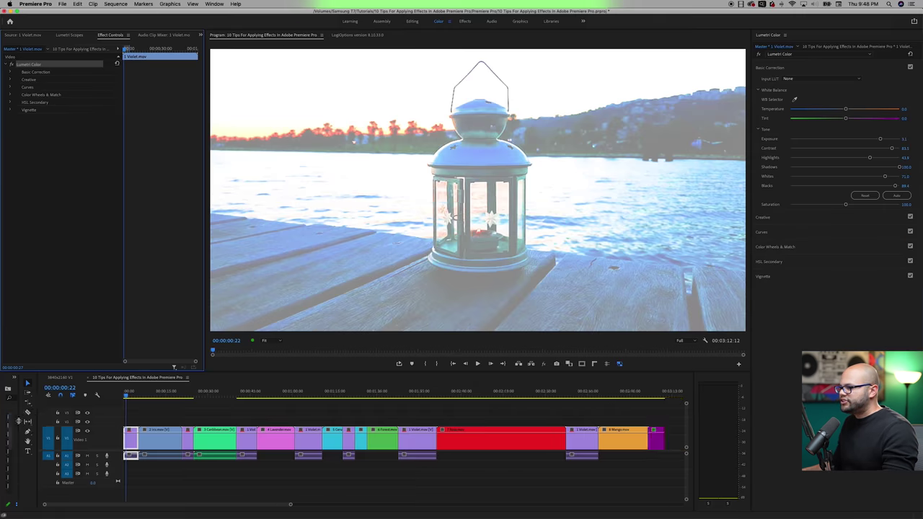
Search Effects for 'black' and apply Black & White to the 1 Violet.mov master clip.
{"action": "key", "text": "shift+7"}
{"action": "left_click", "coordinate": [44, 387]}
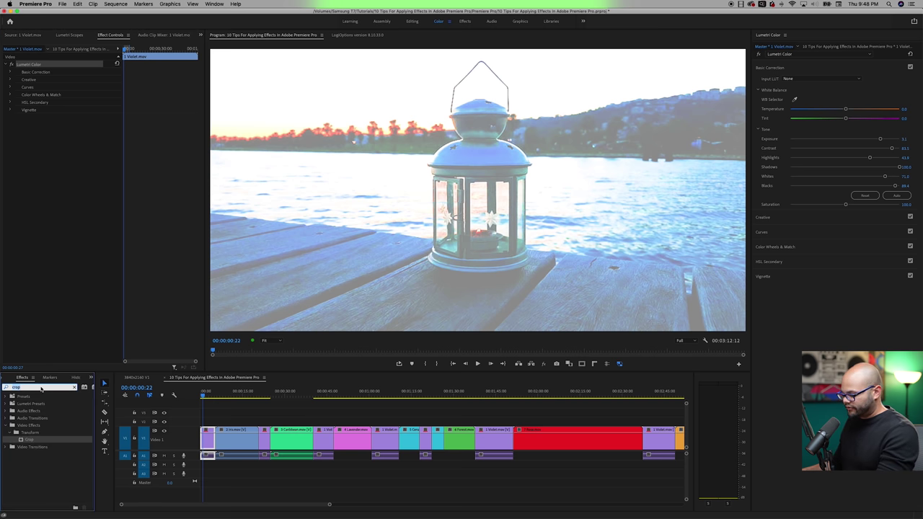
{"action": "type", "text": "black &"}
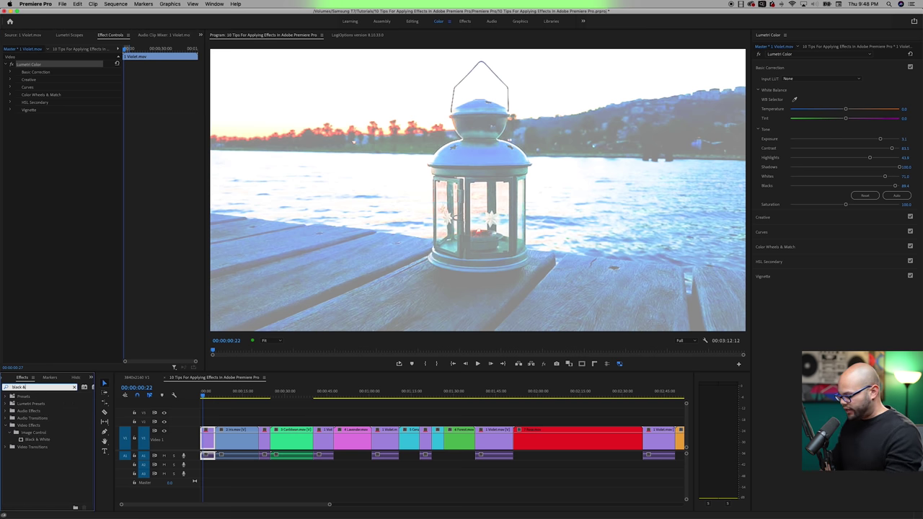
{"action": "left_click_drag", "start_coordinate": [33, 440], "coordinate": [52, 233]}
{"action": "left_click", "coordinate": [264, 395]}
{"action": "mouse_move", "coordinate": [264, 396]}
{"action": "left_mouse_down"}
{"action": "mouse_move", "coordinate": [248, 396]}
{"action": "mouse_move", "coordinate": [265, 396]}
{"action": "left_mouse_up"}
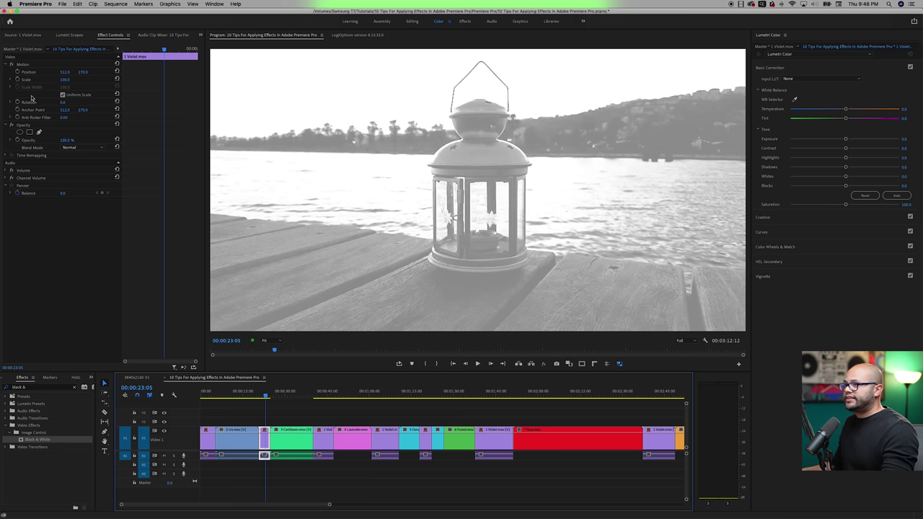
Delete the master clip's Lumetri Color and raise Exposure on the first Violet copy only.
{"action": "left_click", "coordinate": [27, 49]}
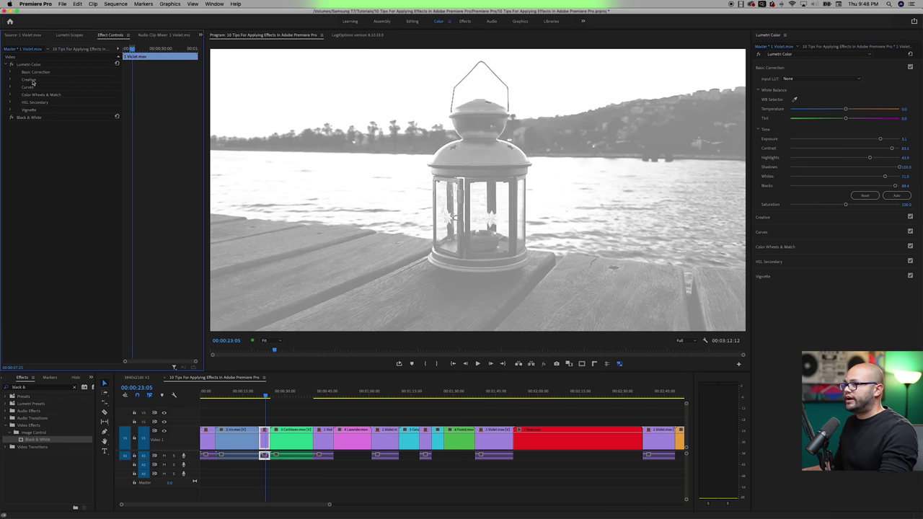
{"action": "left_click", "coordinate": [29, 65]}
{"action": "key", "text": "Delete"}
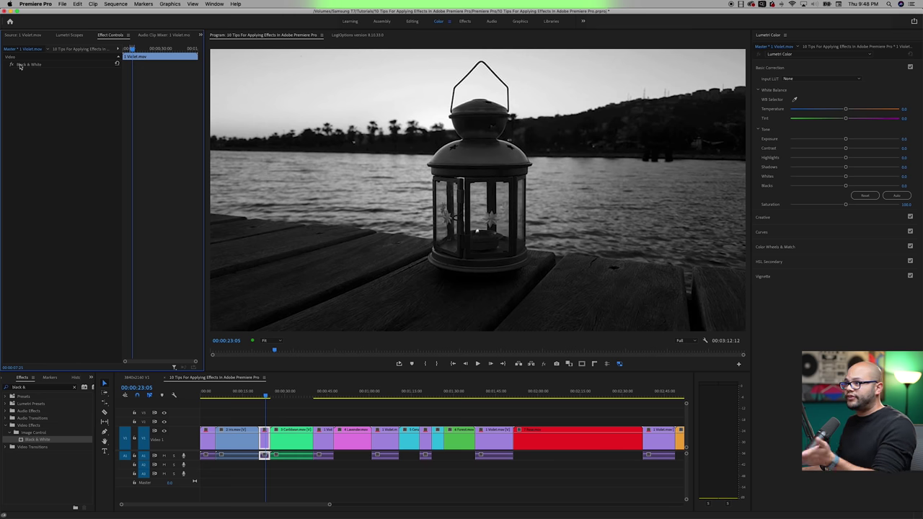
{"action": "left_click_drag", "start_coordinate": [265, 393], "coordinate": [206, 393]}
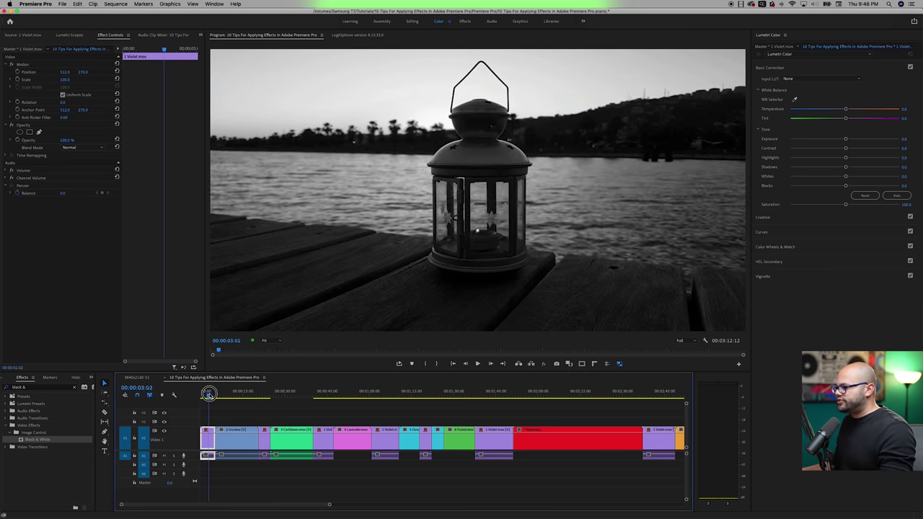
{"action": "left_click", "coordinate": [209, 439]}
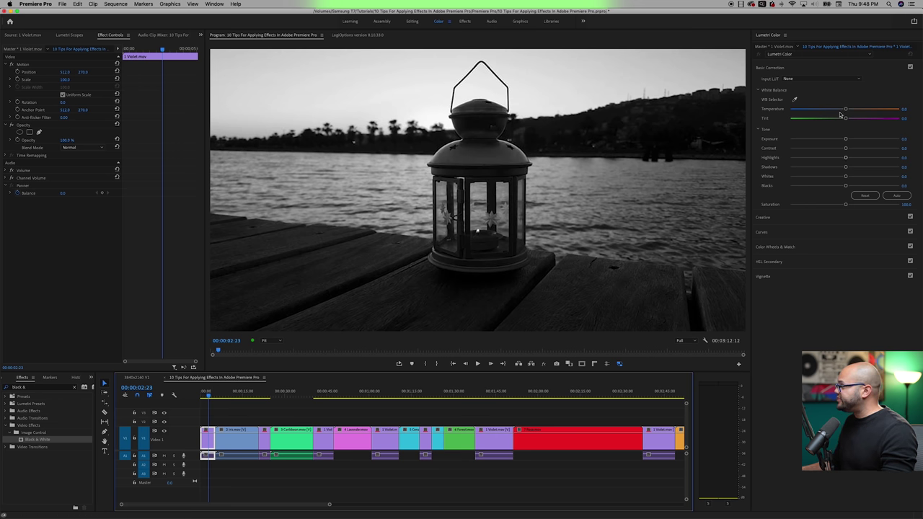
{"action": "left_click_drag", "start_coordinate": [847, 139], "coordinate": [872, 148]}
Compare clip and master-clip effects, then jump to Violet copies at 00:00:23:02 and 00:00:43:08.
{"action": "left_click", "coordinate": [40, 164]}
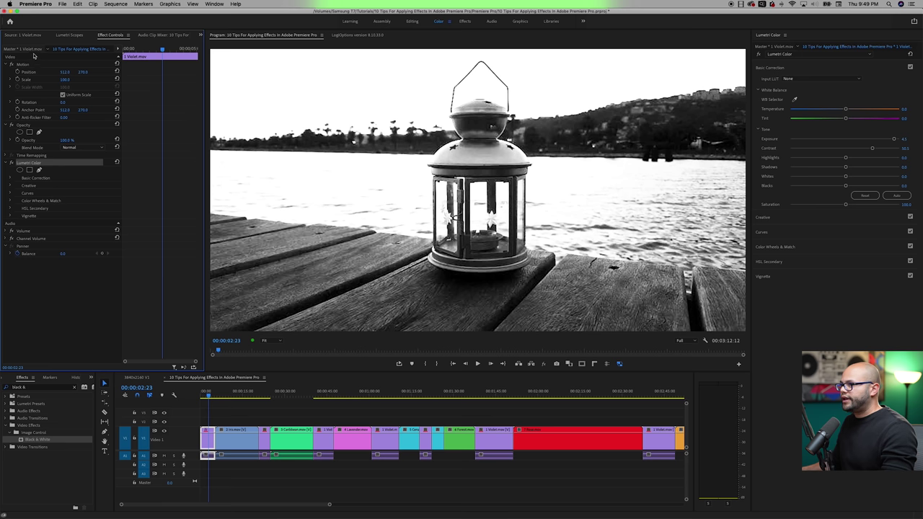
{"action": "left_click", "coordinate": [30, 49]}
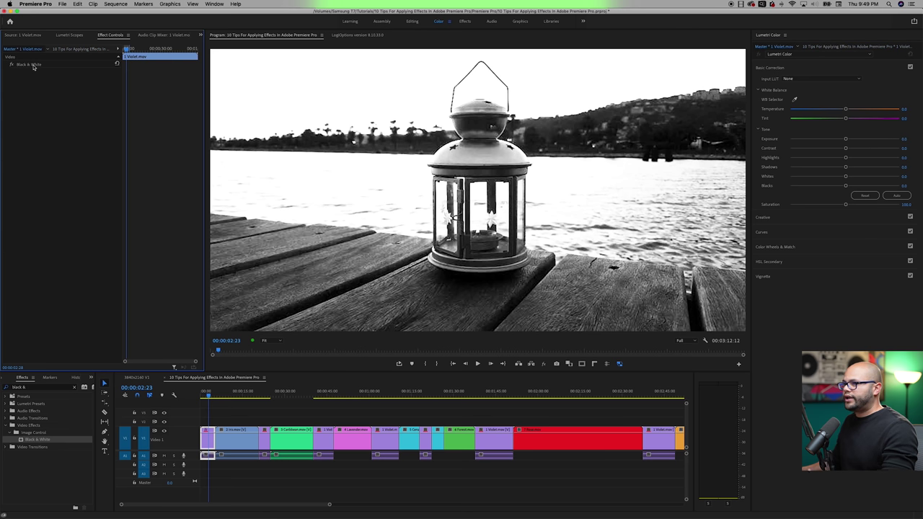
{"action": "left_click", "coordinate": [69, 50]}
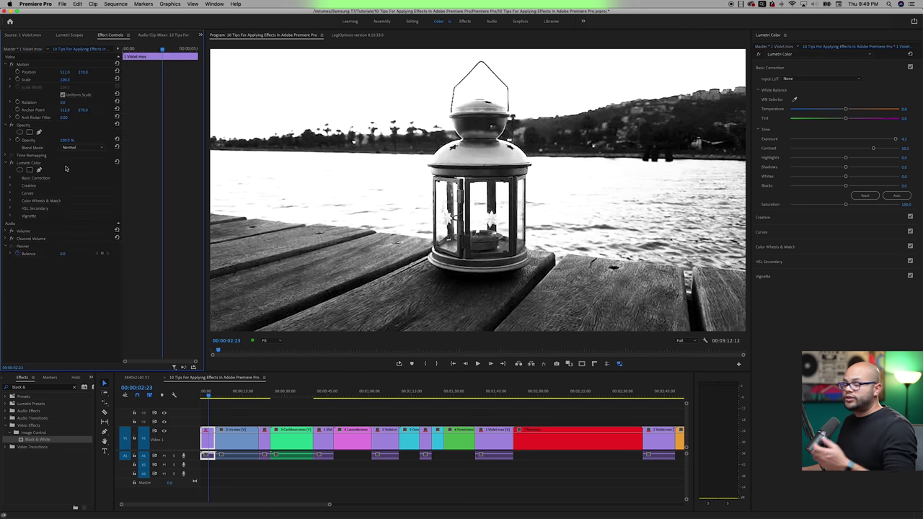
{"action": "left_click", "coordinate": [267, 397]}
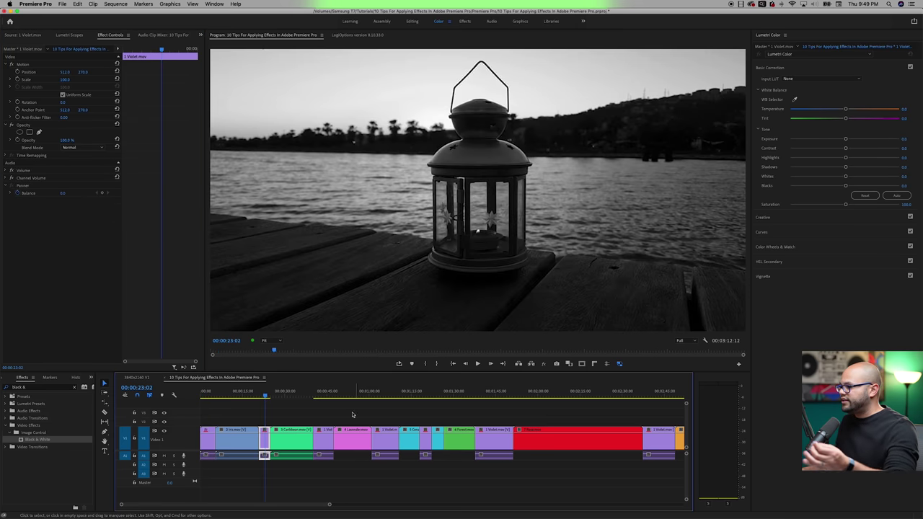
{"action": "left_click", "coordinate": [322, 394]}
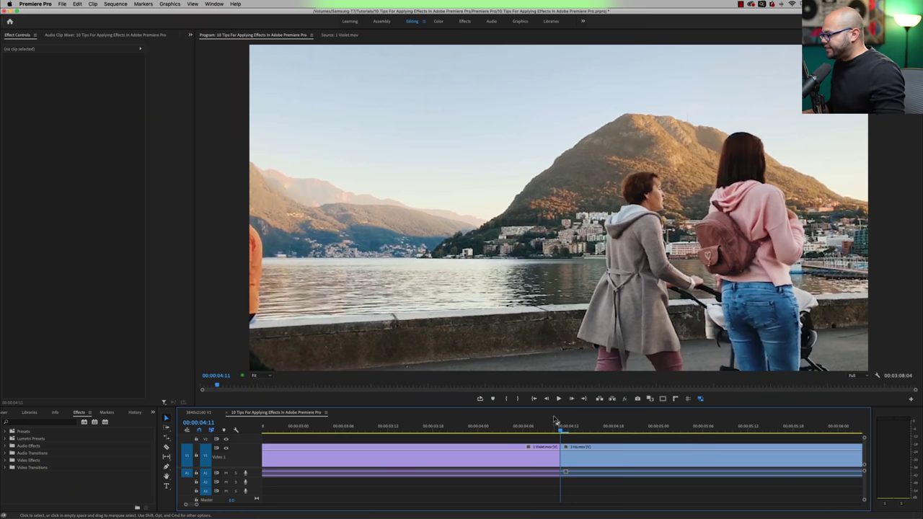
Apply the default Cross Dissolve at the Violet–Iris cut with Cmd+D and select it.
{"action": "left_click", "coordinate": [600, 431]}
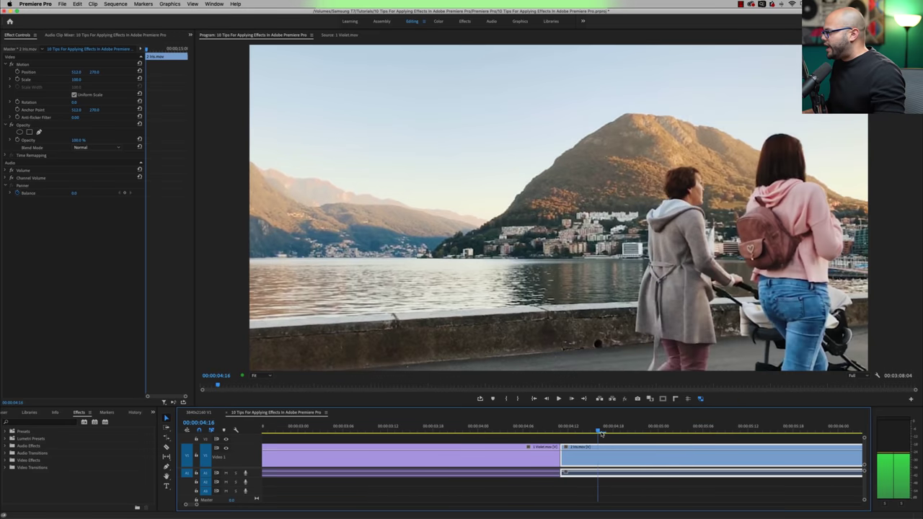
{"action": "left_click_drag", "start_coordinate": [602, 433], "coordinate": [561, 440]}
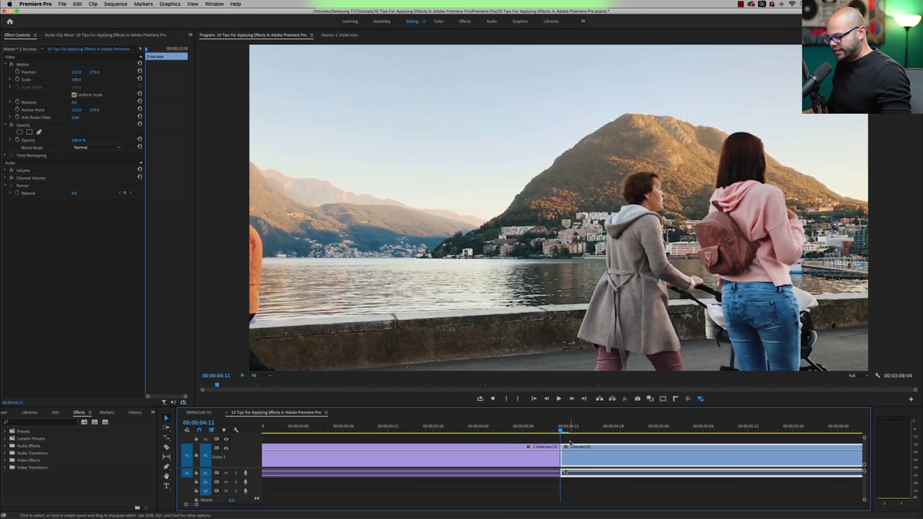
{"action": "key", "text": "super+d"}
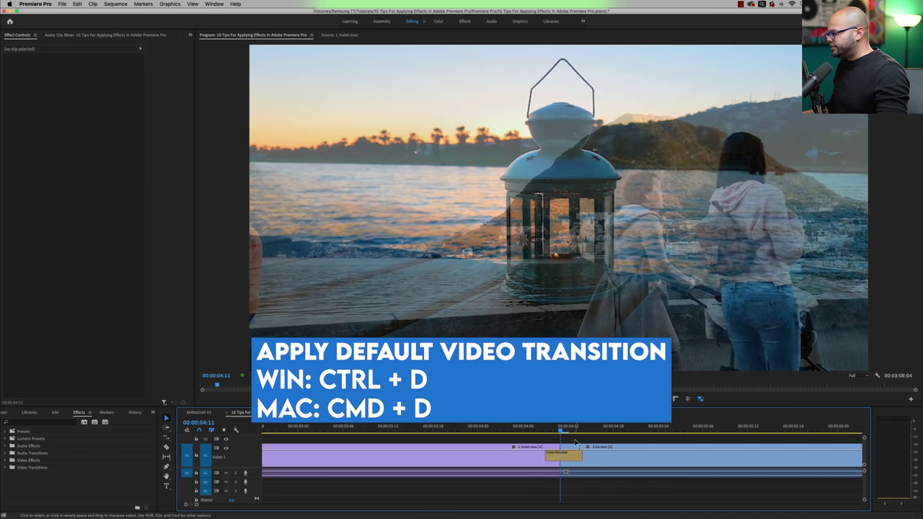
{"action": "left_click", "coordinate": [565, 453]}
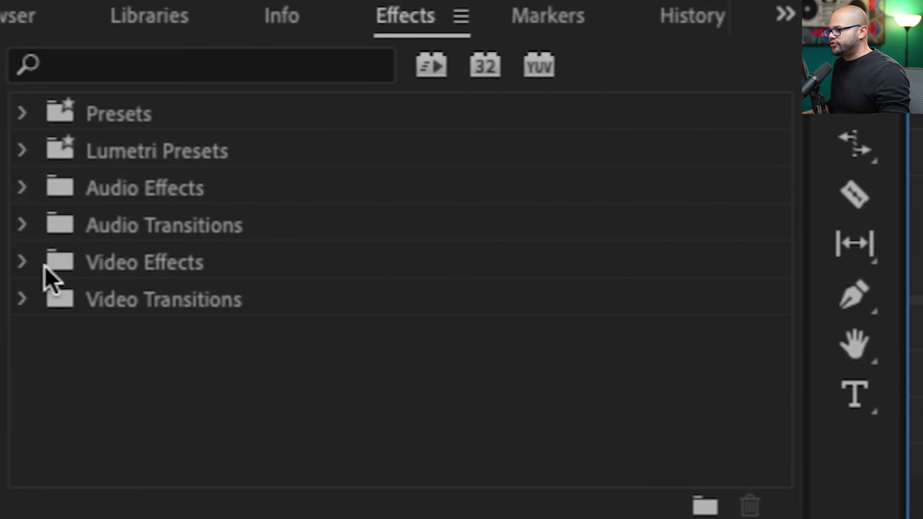
Set Dip to White from the Dissolve transitions as the default video transition.
{"action": "left_click", "coordinate": [33, 303]}
{"action": "scroll", "coordinate": [108, 321], "scroll_direction": "down", "scroll_amount": 2}
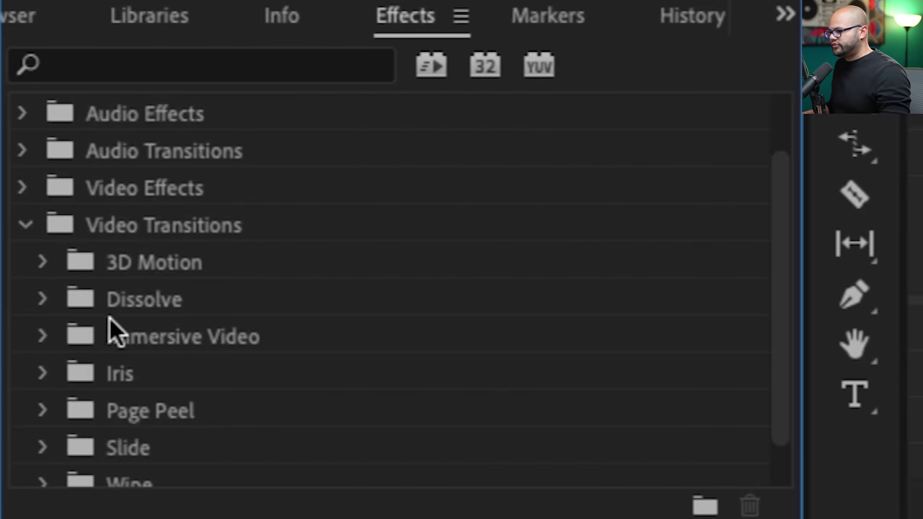
{"action": "left_click", "coordinate": [44, 302]}
{"action": "scroll", "coordinate": [156, 334], "scroll_direction": "down", "scroll_amount": 3}
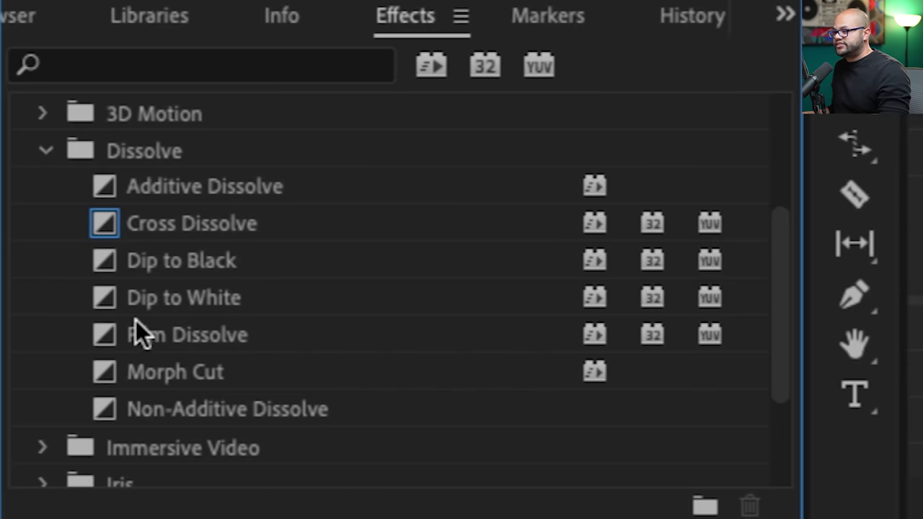
{"action": "left_click", "coordinate": [108, 303]}
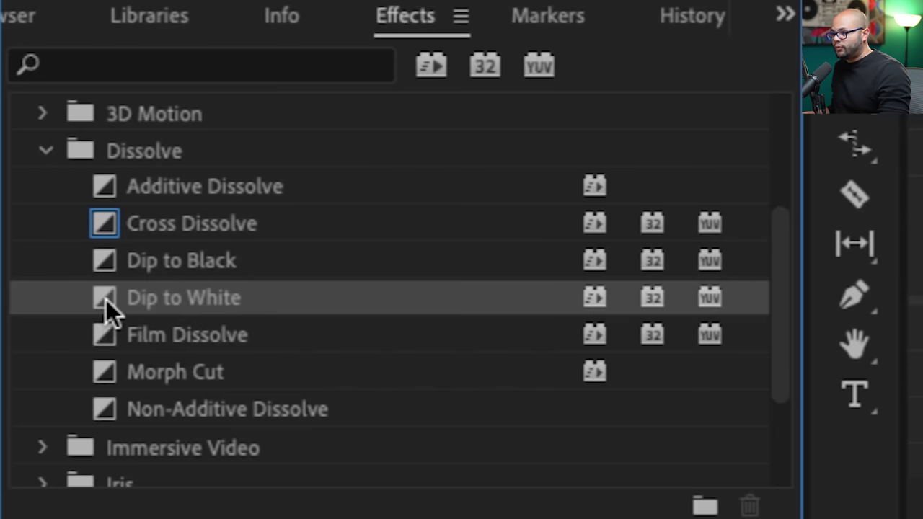
{"action": "right_click", "coordinate": [106, 299]}
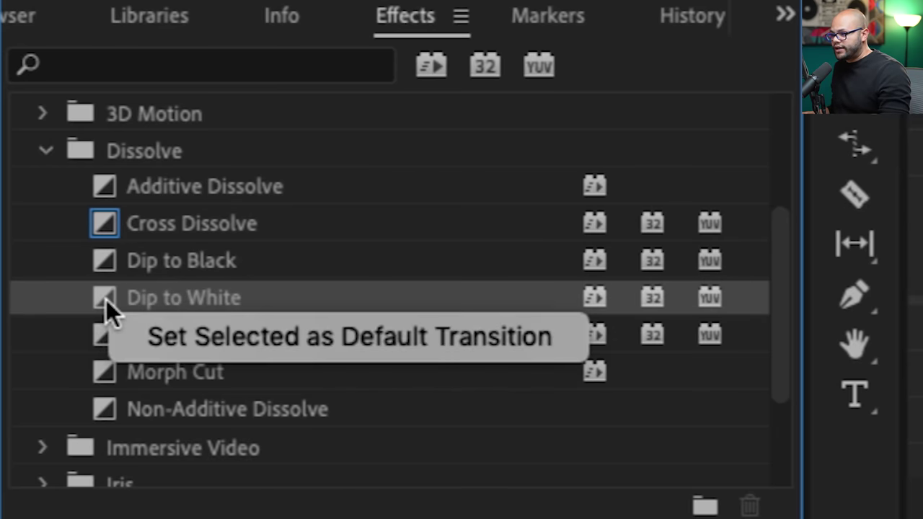
{"action": "left_click", "coordinate": [364, 346]}
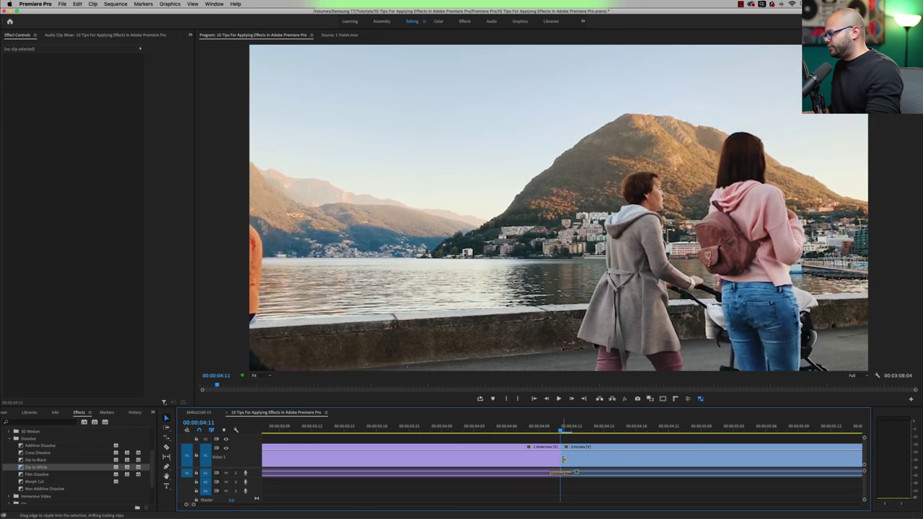
Apply Dip to White at the Violet–Iris edit, lengthen it, and play it back.
{"action": "key", "text": "super+d"}
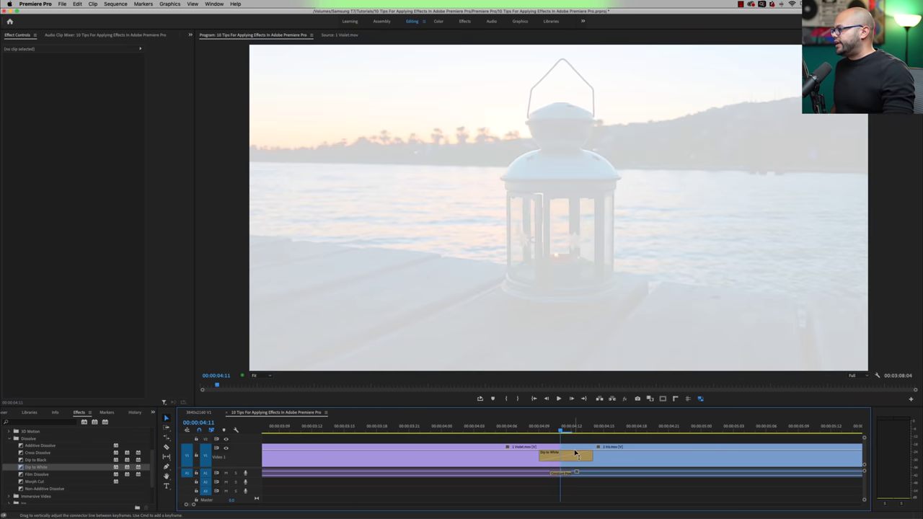
{"action": "key", "text": "space"}
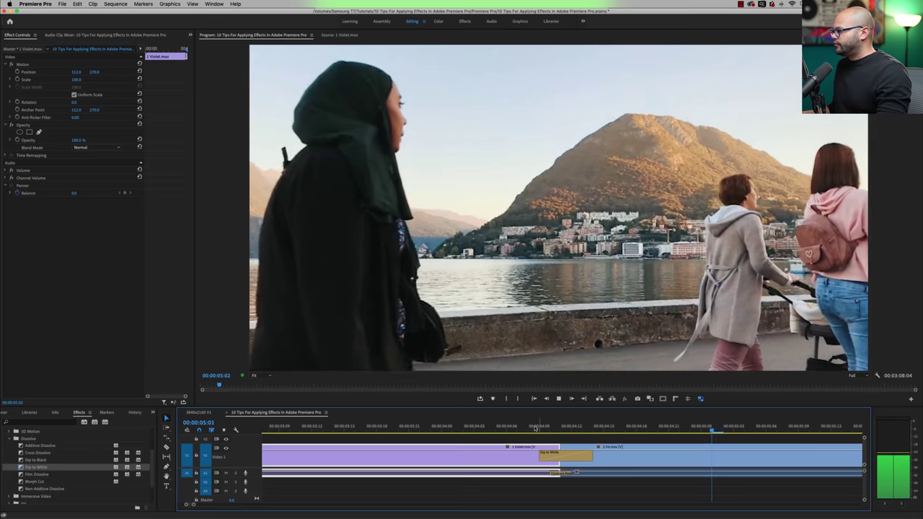
{"action": "left_click_drag", "start_coordinate": [541, 456], "coordinate": [485, 456]}
{"action": "left_click", "coordinate": [502, 426]}
{"action": "key", "text": "space"}
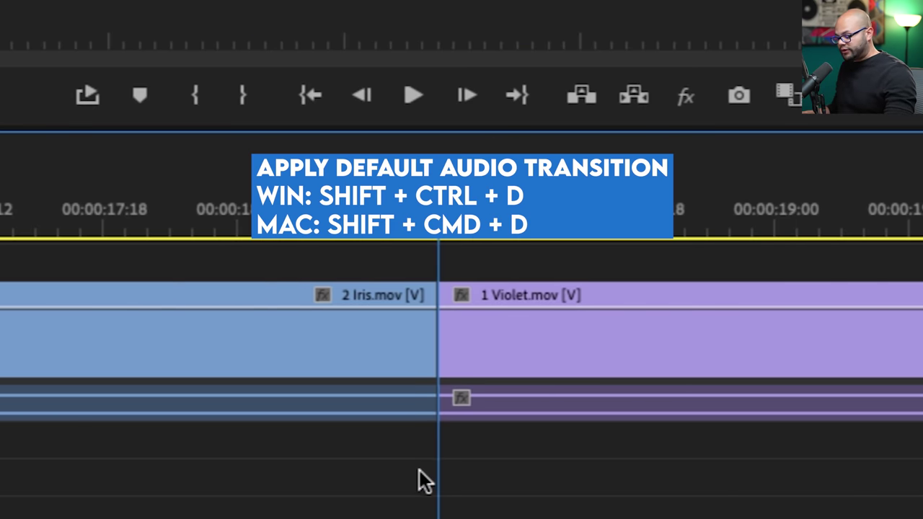
Add Constant Power audio crossfades to the edits across the selected audio clips.
{"action": "key", "text": "ctrl+shift+d"}
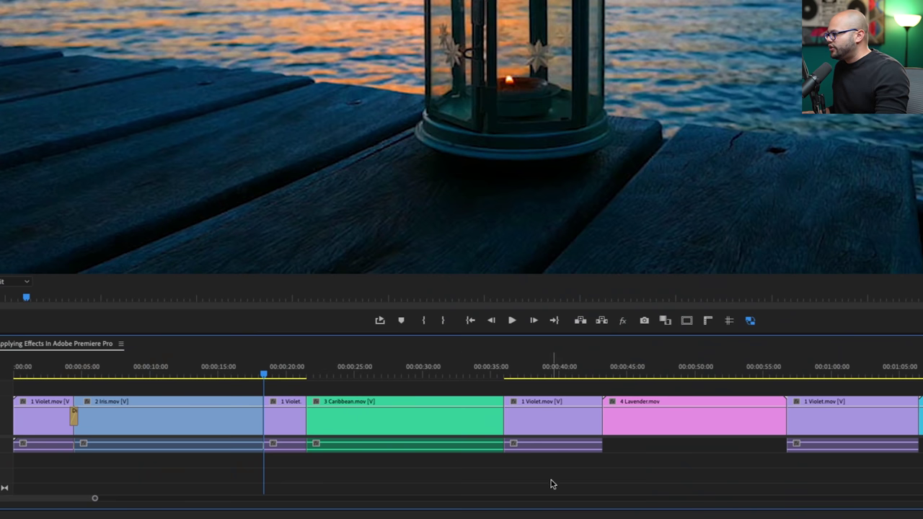
{"action": "left_click_drag", "start_coordinate": [548, 470], "coordinate": [57, 440]}
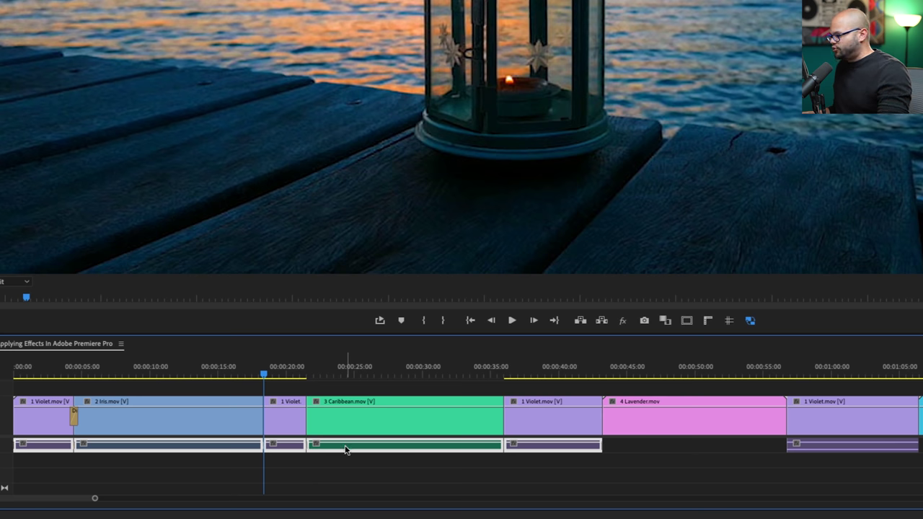
{"action": "key", "text": "equal"}
{"action": "key", "text": "equal"}
{"action": "left_click_drag", "start_coordinate": [583, 381], "coordinate": [700, 377]}
{"action": "key", "text": "minus"}
{"action": "key", "text": "minus"}
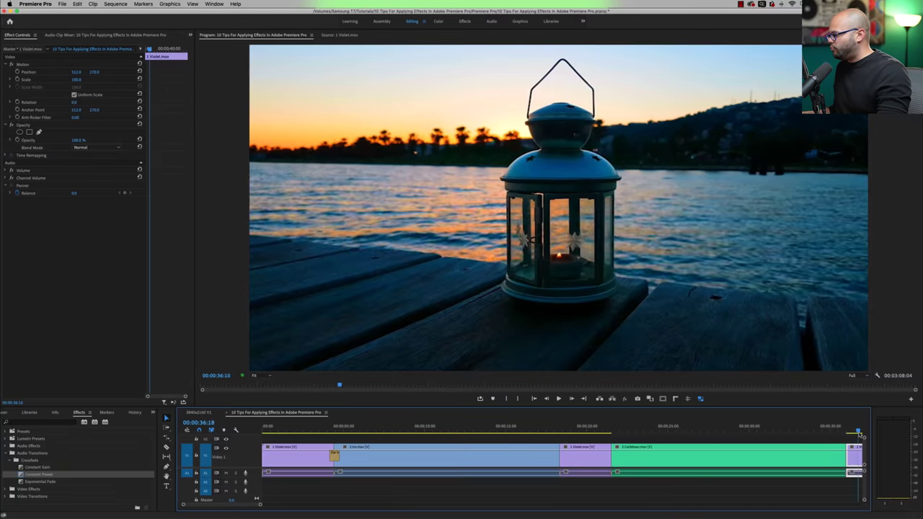
{"action": "left_click", "coordinate": [844, 433]}
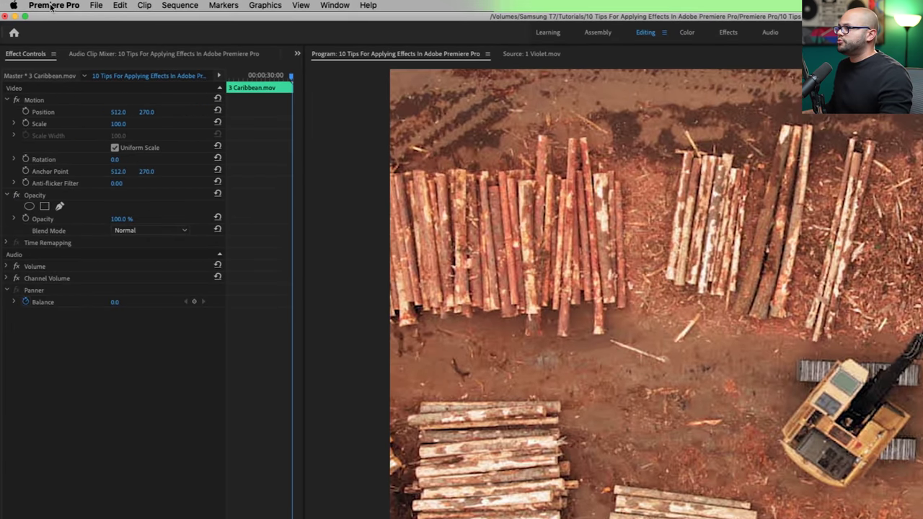
Check the Timeline preferences: video transitions default to 5 frames, audio transitions to 2 frames.
{"action": "left_click", "coordinate": [51, 8]}
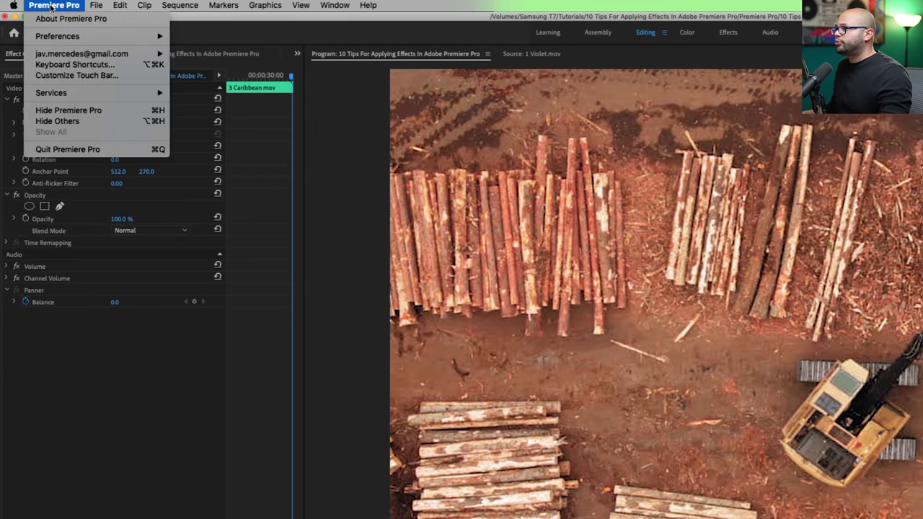
{"action": "mouse_move", "coordinate": [72, 36]}
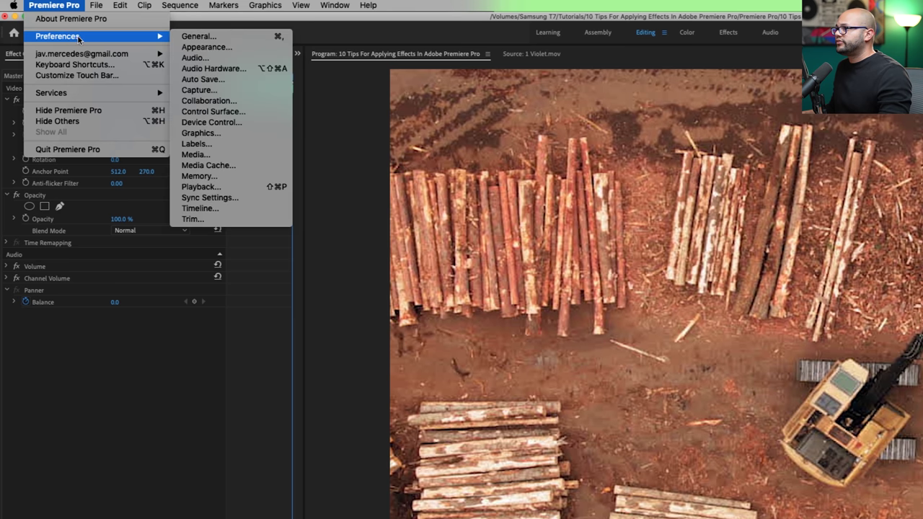
{"action": "left_click", "coordinate": [252, 208]}
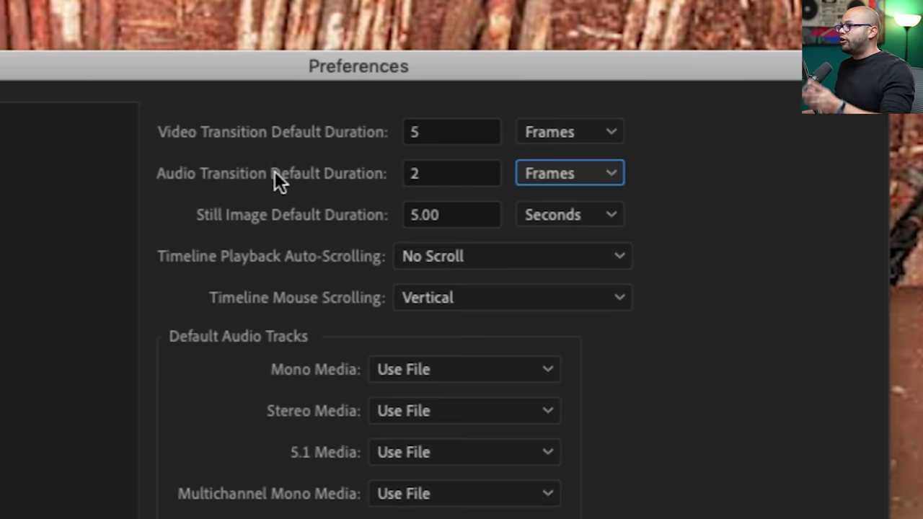
{"action": "left_click", "coordinate": [547, 175]}
{"action": "left_click", "coordinate": [553, 200]}
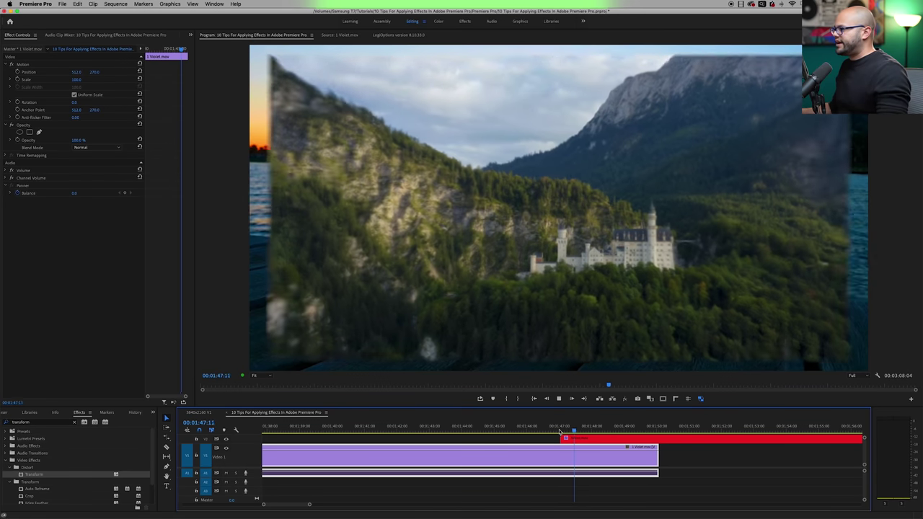
Replay and scrub through the castle clip's scale-in around the transition.
{"action": "left_click", "coordinate": [556, 430]}
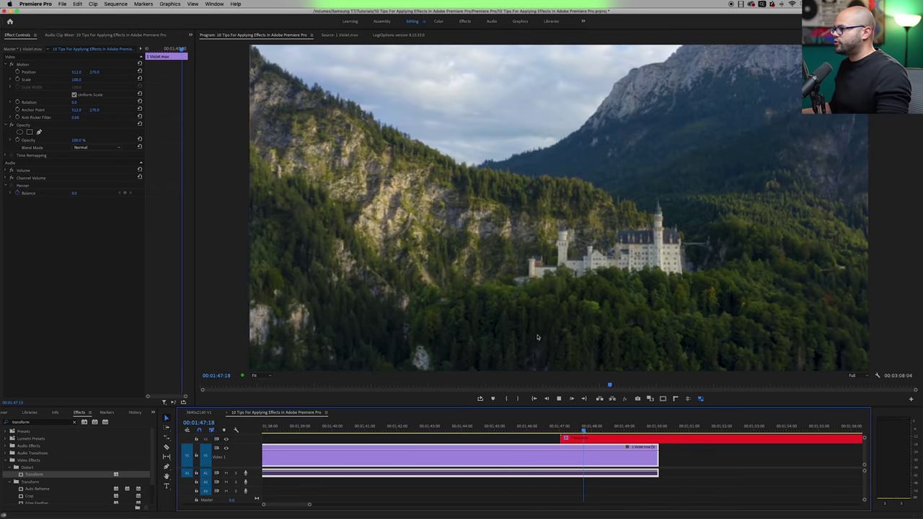
{"action": "left_click", "coordinate": [557, 430]}
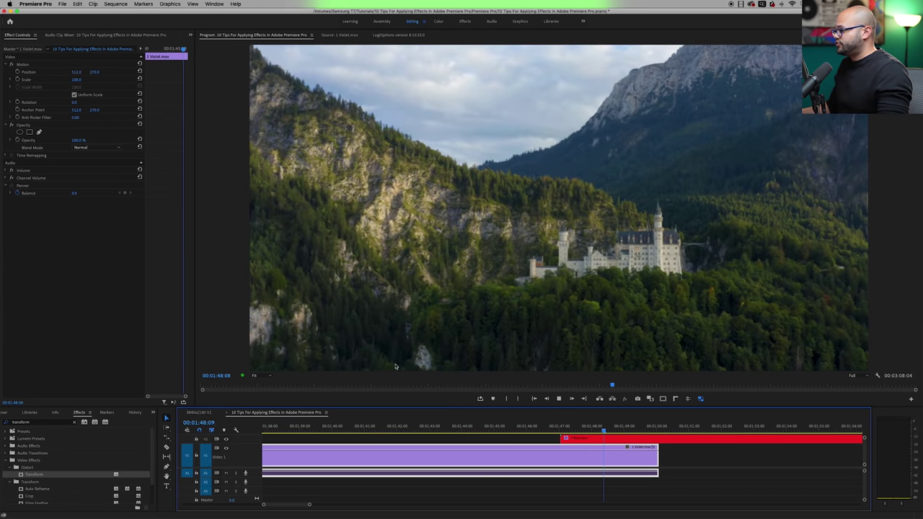
{"action": "key", "text": "space"}
{"action": "mouse_move", "coordinate": [571, 432]}
{"action": "left_mouse_down"}
{"action": "mouse_move", "coordinate": [562, 430]}
{"action": "mouse_move", "coordinate": [583, 430]}
{"action": "mouse_move", "coordinate": [567, 430]}
{"action": "left_mouse_up"}
Select the castle clip and bring up the Transform effect's context menu in Effect Controls.
{"action": "left_click", "coordinate": [567, 437]}
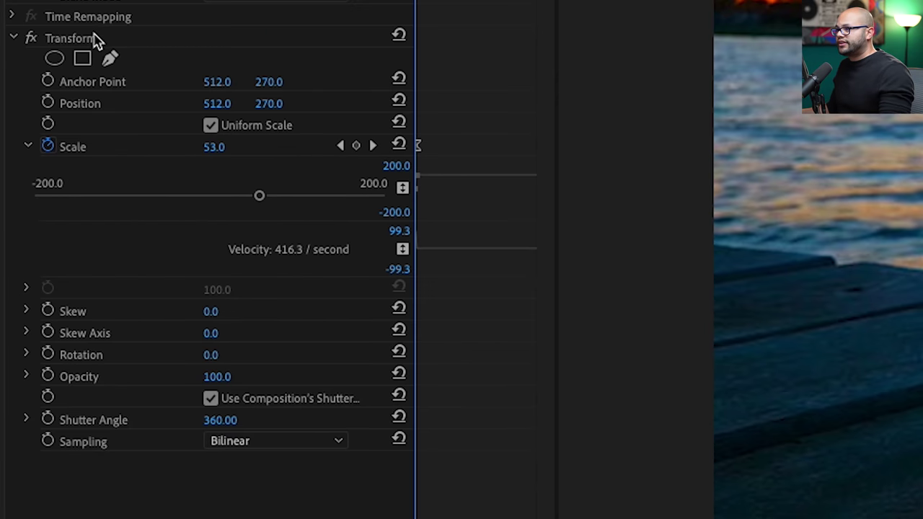
{"action": "left_click", "coordinate": [97, 39]}
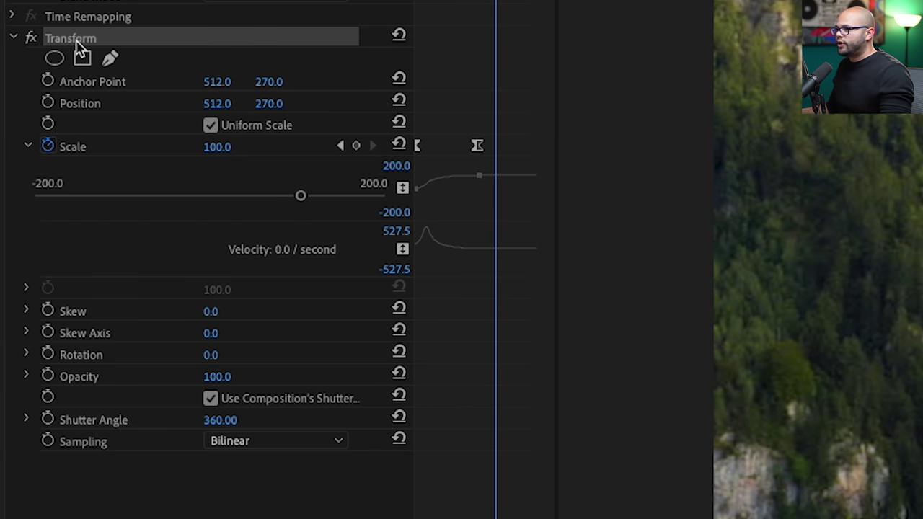
{"action": "right_click", "coordinate": [77, 41]}
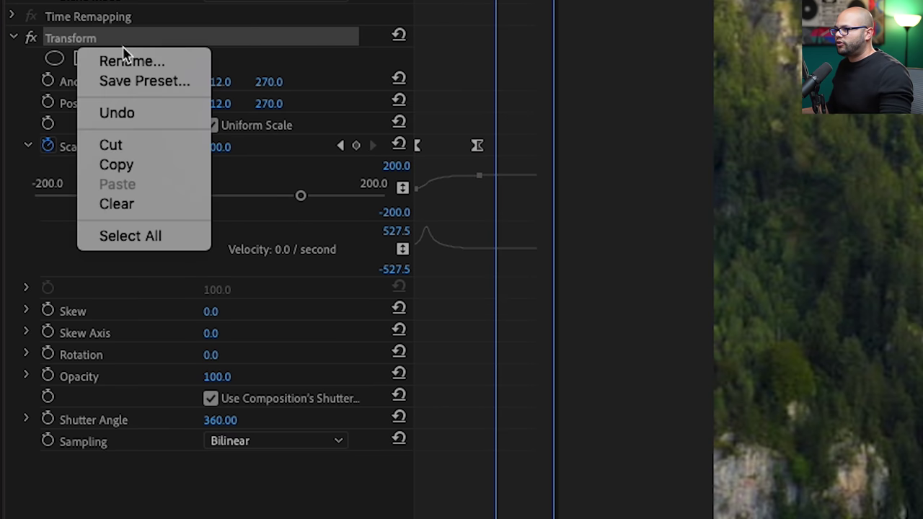
Save the Transform effect as the preset 'Scale in Example', anchored to the In Point.
{"action": "left_click", "coordinate": [146, 83]}
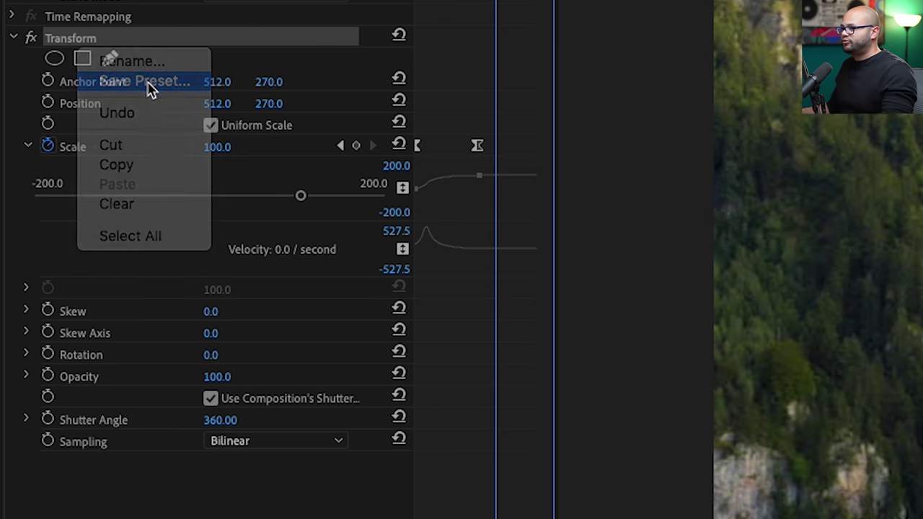
{"action": "type", "text": "Sca"}
{"action": "type", "text": "le in Example"}
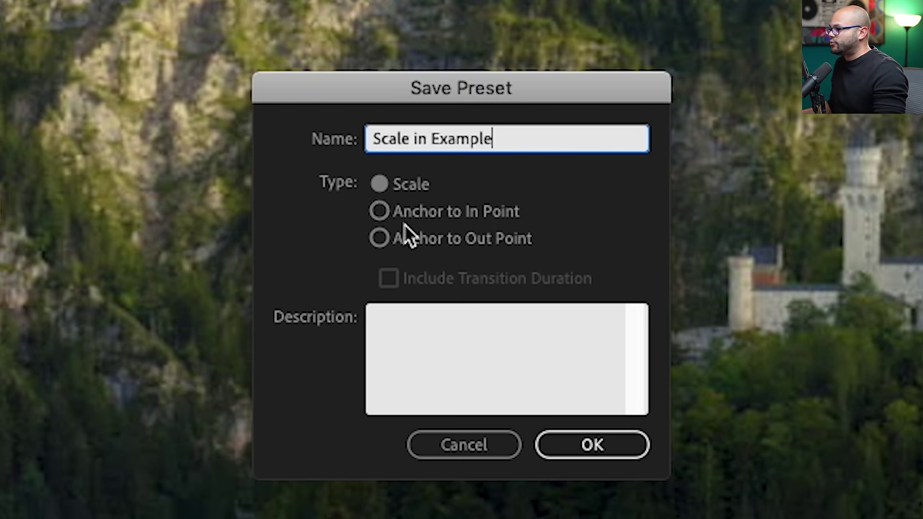
{"action": "left_click", "coordinate": [381, 212]}
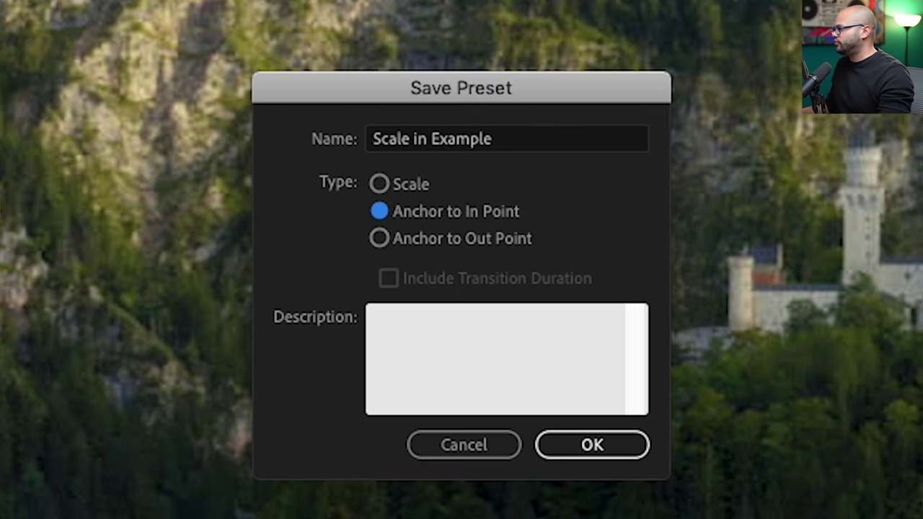
{"action": "left_click", "coordinate": [609, 456]}
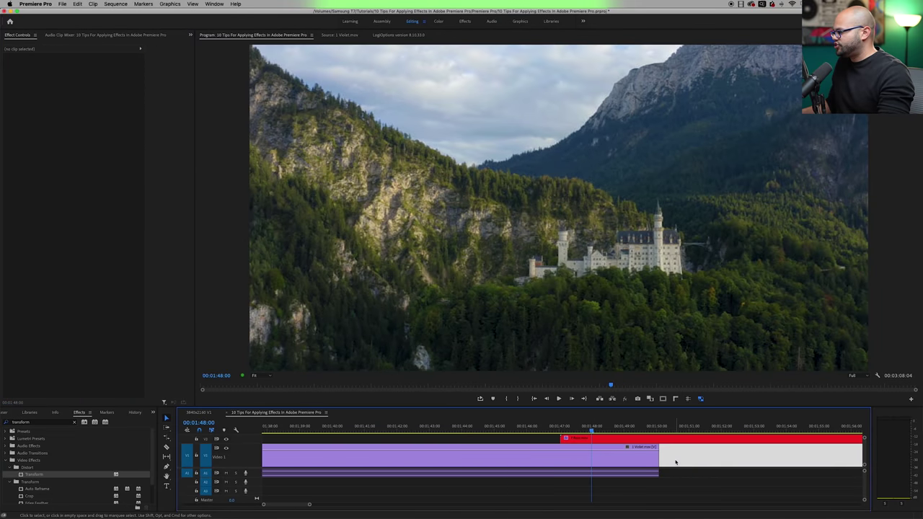
Nudge the Lavender clip slightly earlier on V2 and park the playhead near its start.
{"action": "key", "text": "minus"}
{"action": "key", "text": "minus"}
{"action": "key", "text": "minus"}
{"action": "key", "text": "minus"}
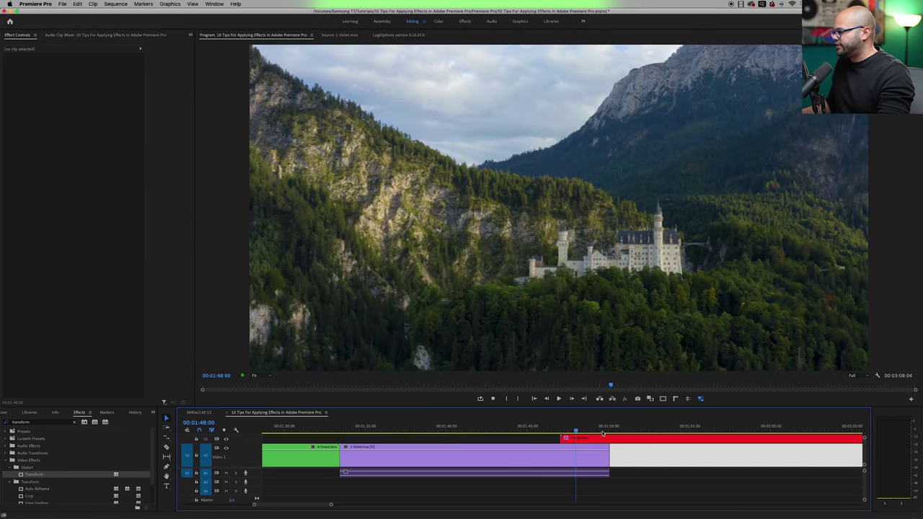
{"action": "left_click_drag", "start_coordinate": [540, 443], "coordinate": [376, 440]}
{"action": "key", "text": "equal"}
{"action": "key", "text": "equal"}
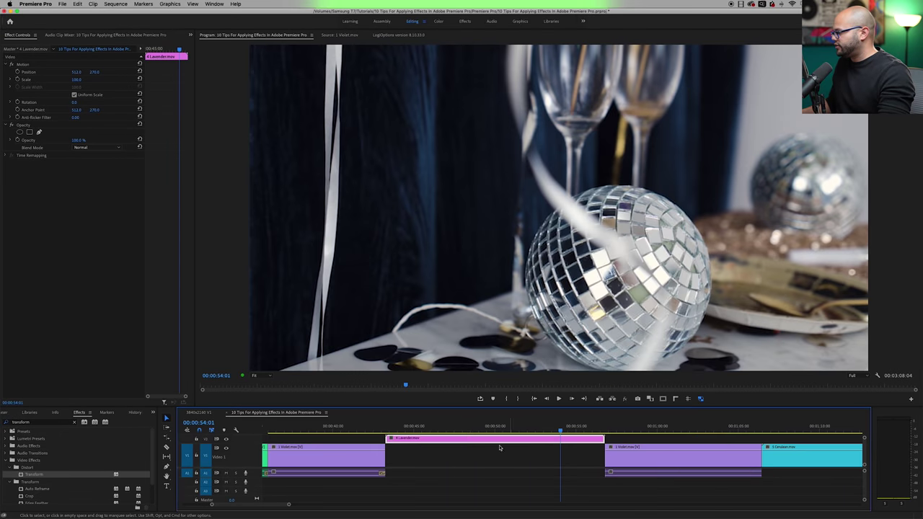
{"action": "left_click_drag", "start_coordinate": [446, 441], "coordinate": [425, 441]}
{"action": "left_click", "coordinate": [372, 430]}
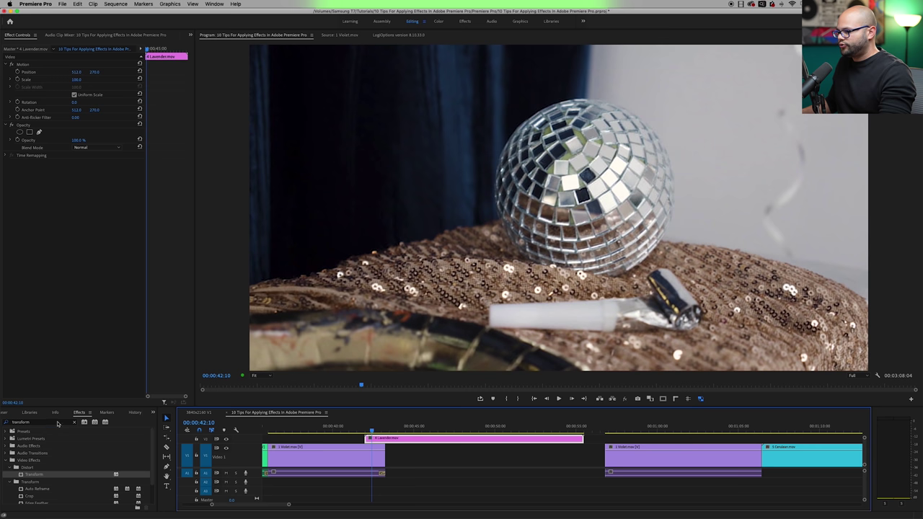
Search Effects for 'scale in exampl', drop the preset on the Lavender clip, and play it.
{"action": "left_click", "coordinate": [58, 424]}
{"action": "key", "text": "BackSpace"}
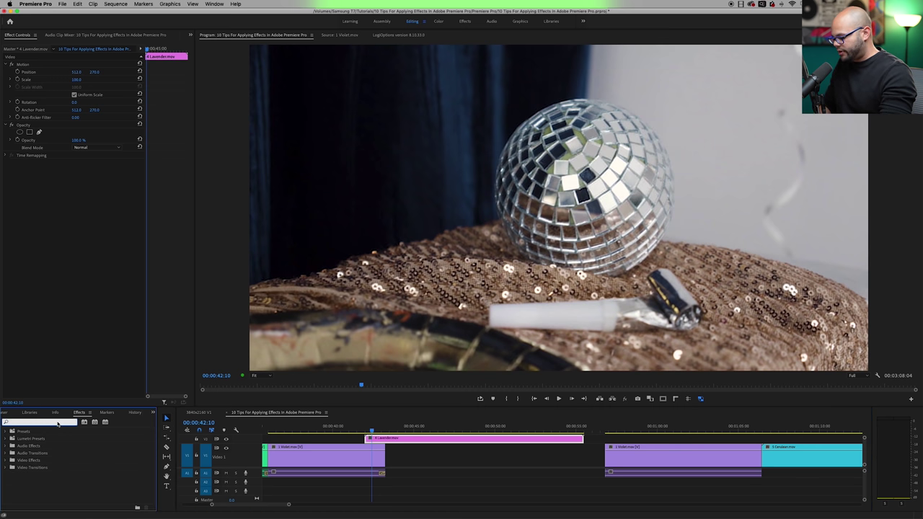
{"action": "type", "text": "scale in exampl"}
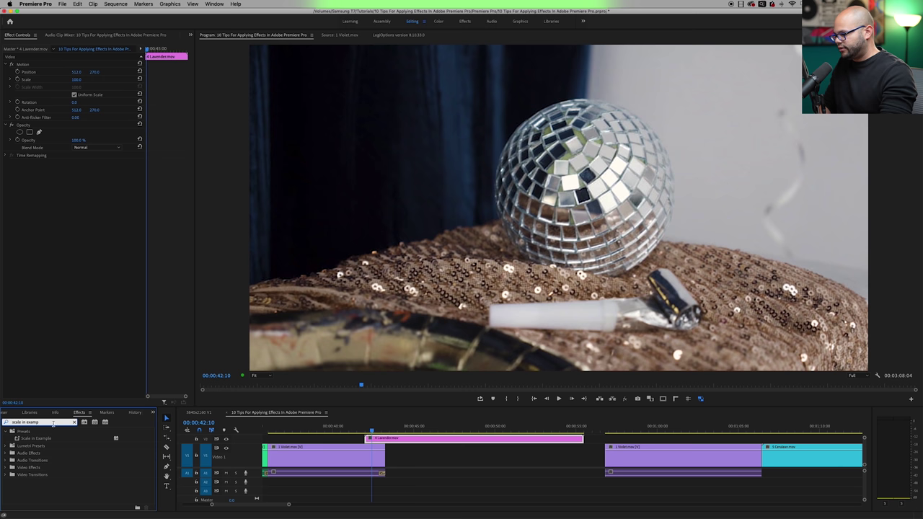
{"action": "left_click_drag", "start_coordinate": [36, 438], "coordinate": [373, 440]}
{"action": "key", "text": "space"}
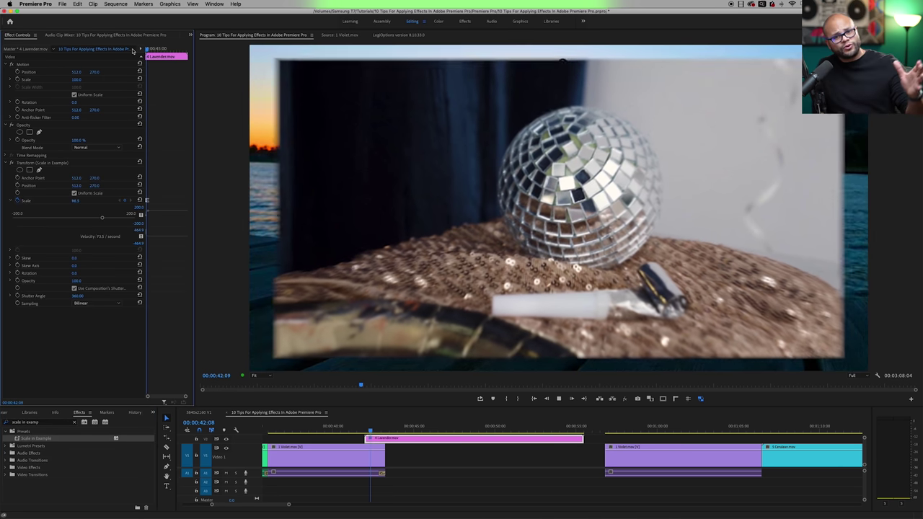